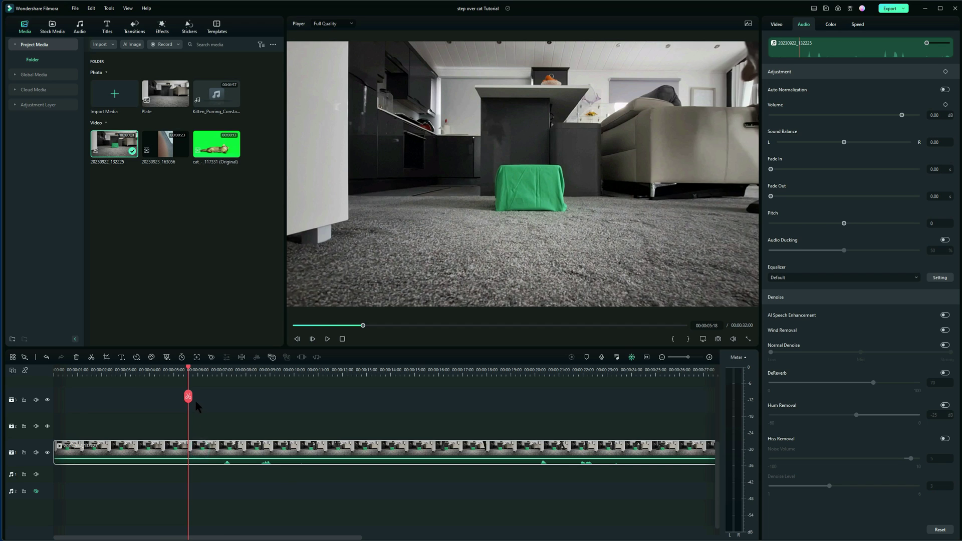
- Split the 20230922_132225 clip at 00:00:05:18 and ripple delete the part before the cut
{"action": "left_click", "coordinate": [188, 396]}
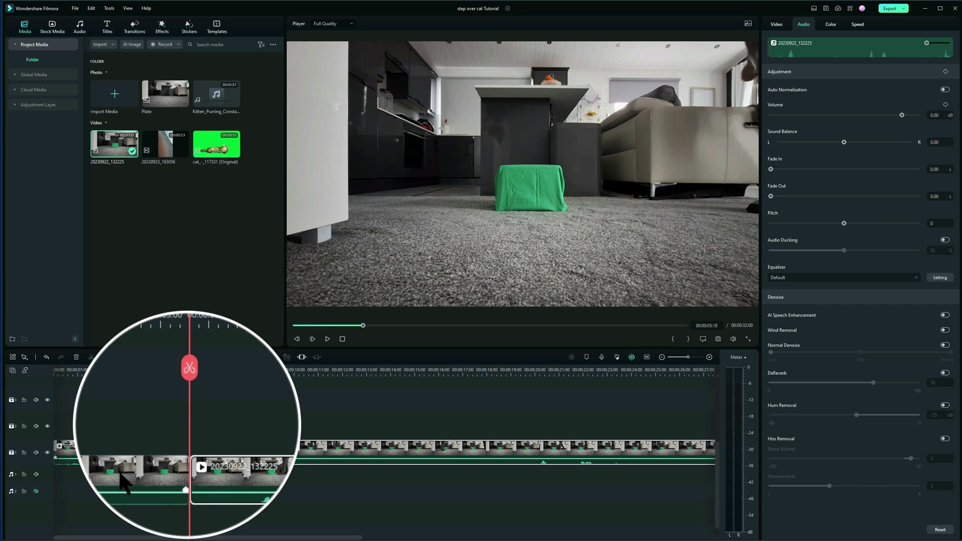
{"action": "right_click", "coordinate": [151, 452]}
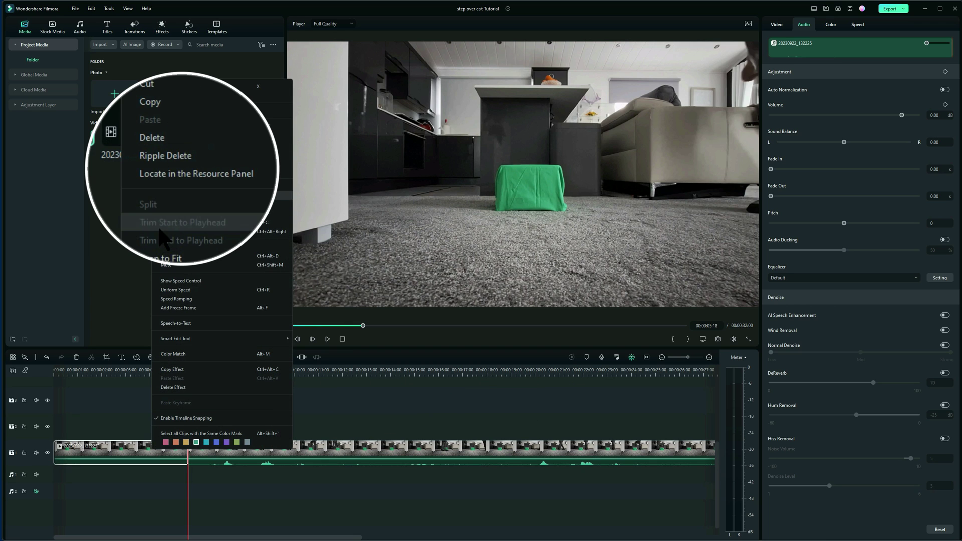
{"action": "left_click", "coordinate": [165, 161]}
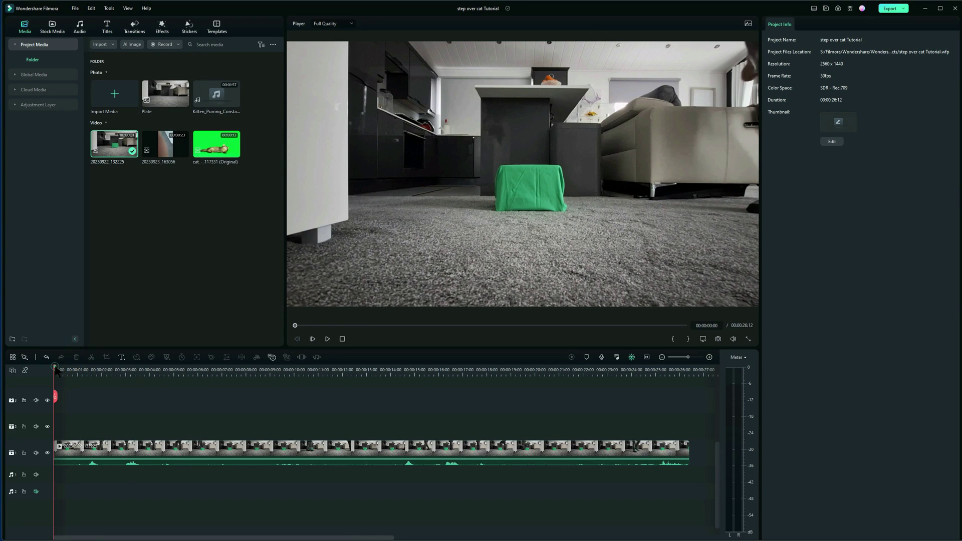
- Split the clip at 00:00:06:22, after the person has left the frame, and delete the remainder
{"action": "left_click_drag", "start_coordinate": [55, 371], "coordinate": [217, 396]}
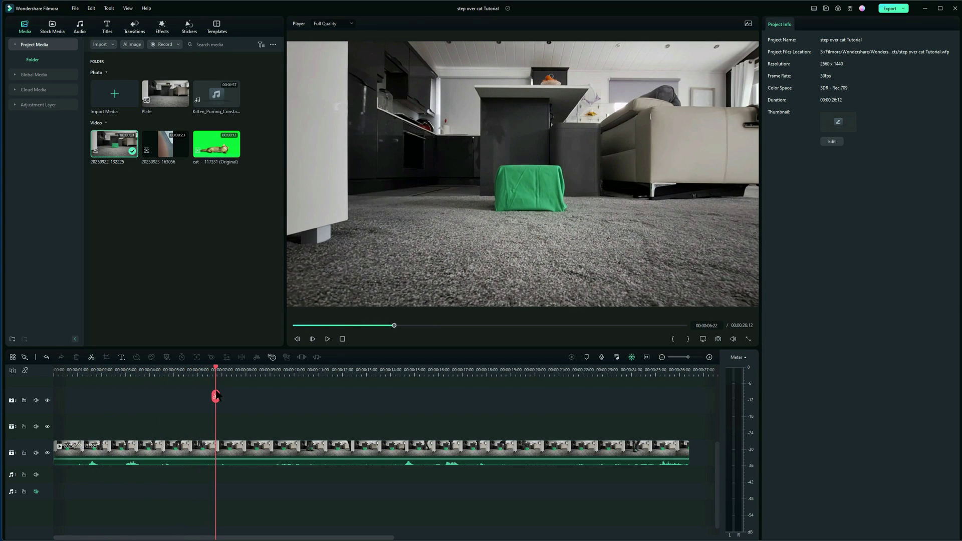
{"action": "left_click", "coordinate": [224, 451]}
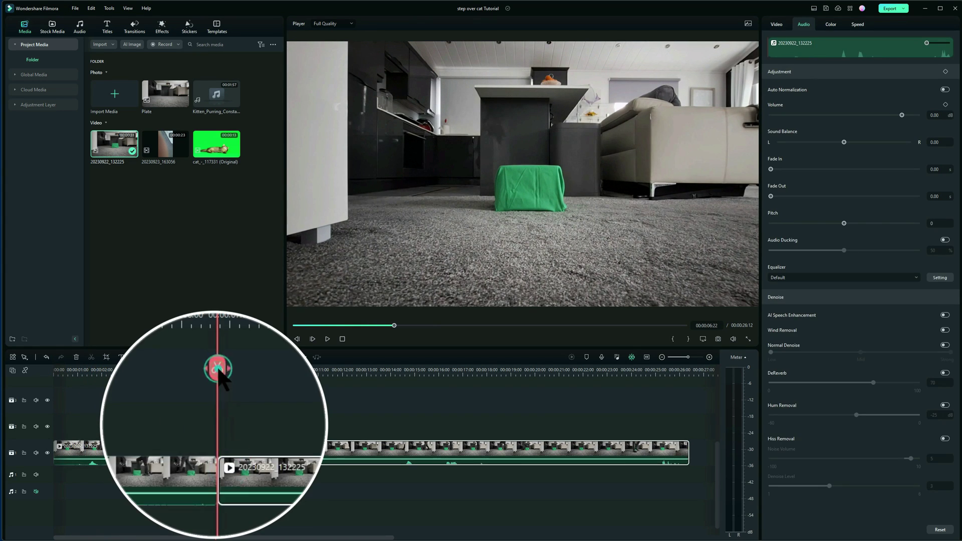
{"action": "right_click", "coordinate": [322, 454]}
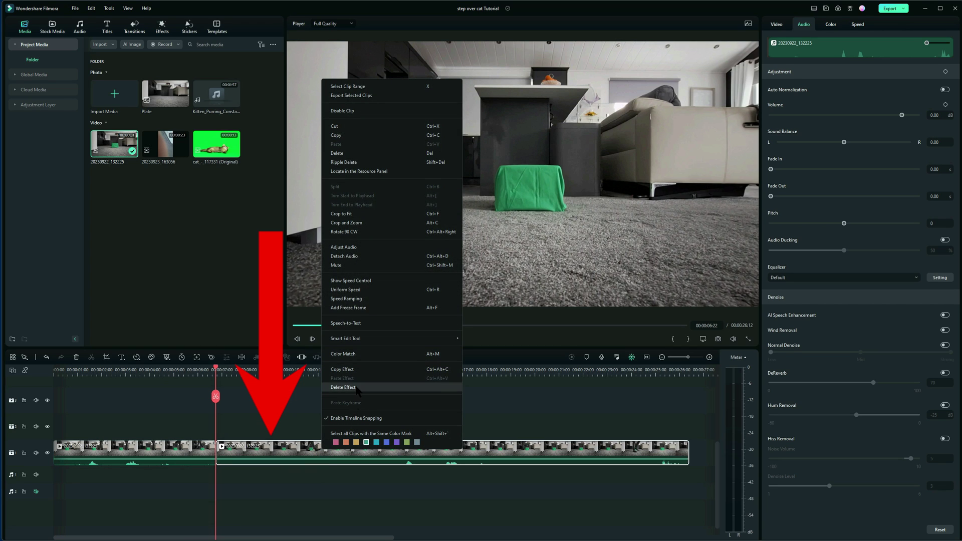
{"action": "left_click", "coordinate": [336, 154]}
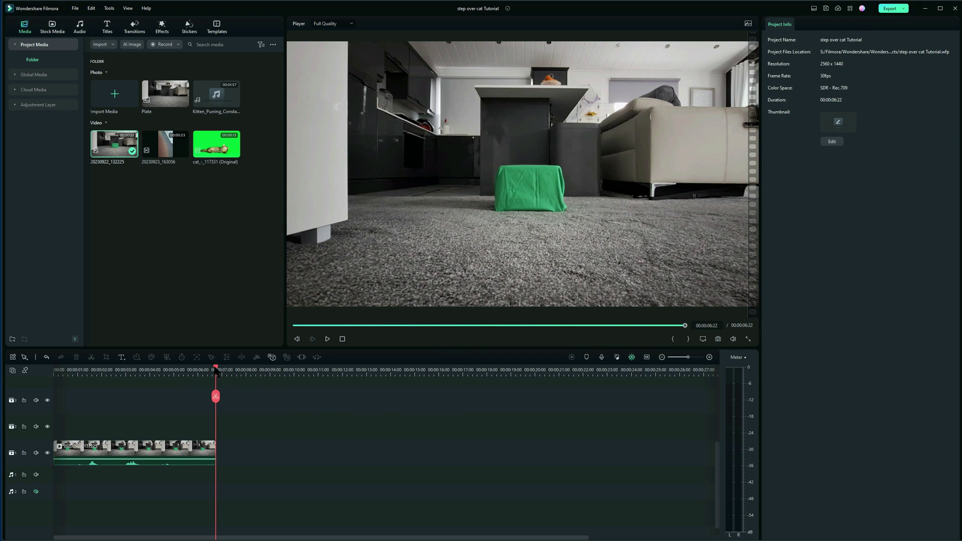
- Review the footage around the step onto the green box and split the clip at 00:00:04:06, before the foot lands
{"action": "key", "text": "space"}
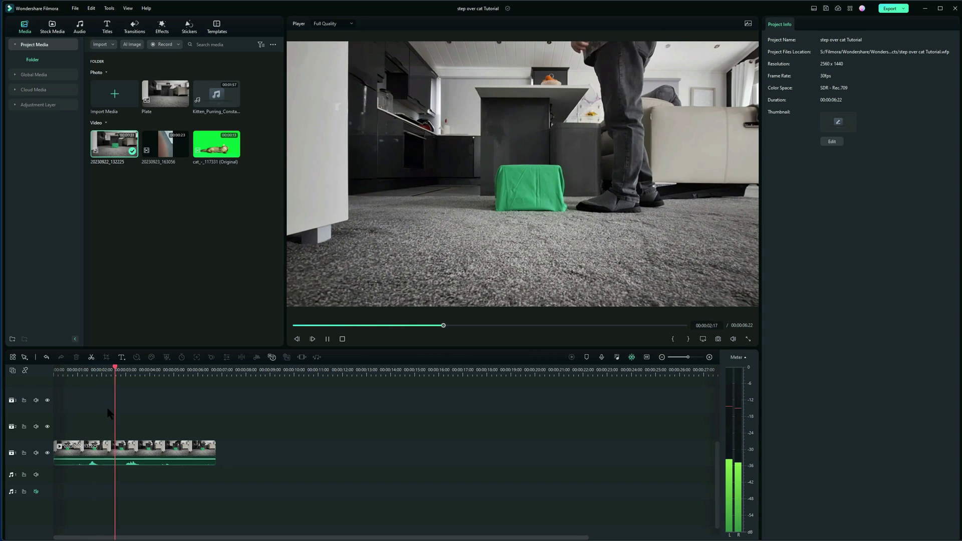
{"action": "key", "text": "space"}
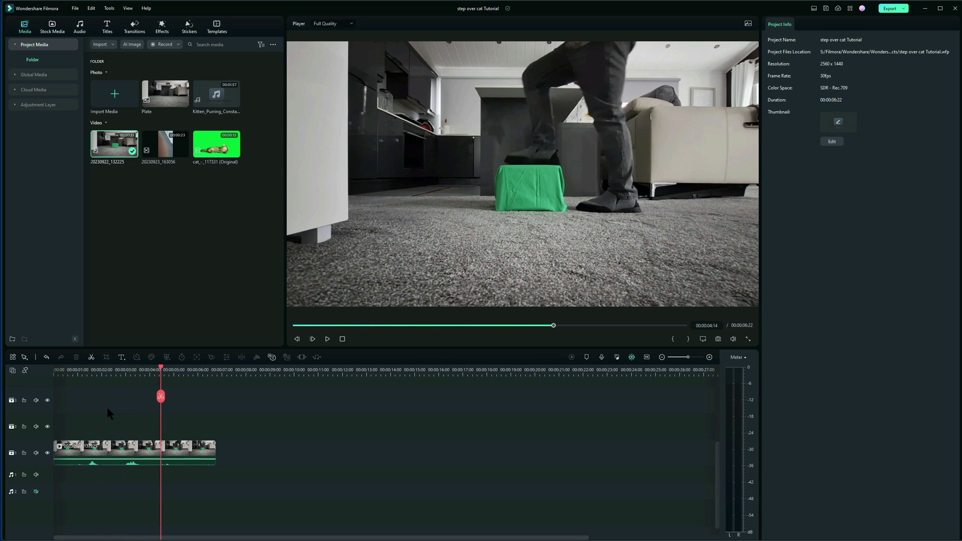
{"action": "key", "text": "space"}
{"action": "key", "text": "space"}
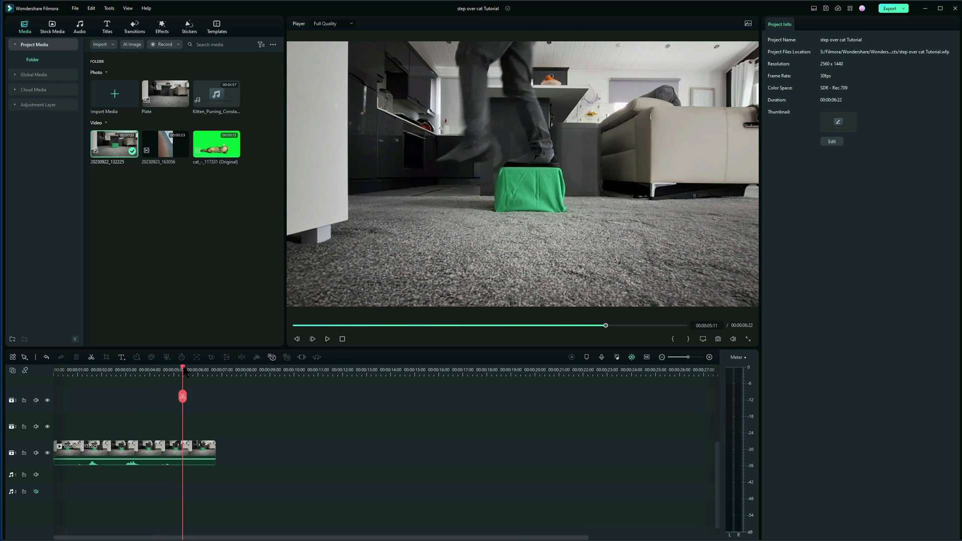
{"action": "left_click_drag", "start_coordinate": [185, 374], "coordinate": [156, 375]}
{"action": "key", "text": "space"}
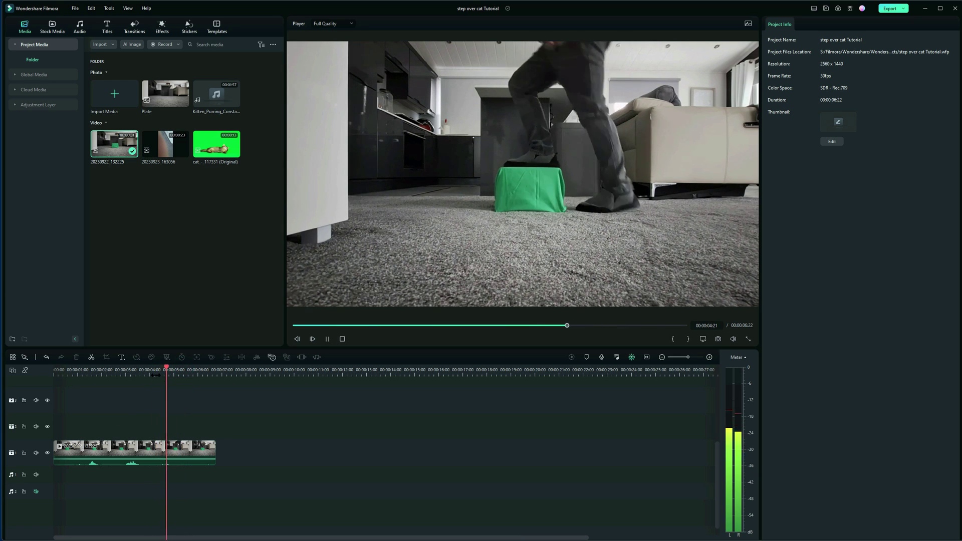
{"action": "key", "text": "space"}
{"action": "left_click_drag", "start_coordinate": [176, 372], "coordinate": [158, 378]}
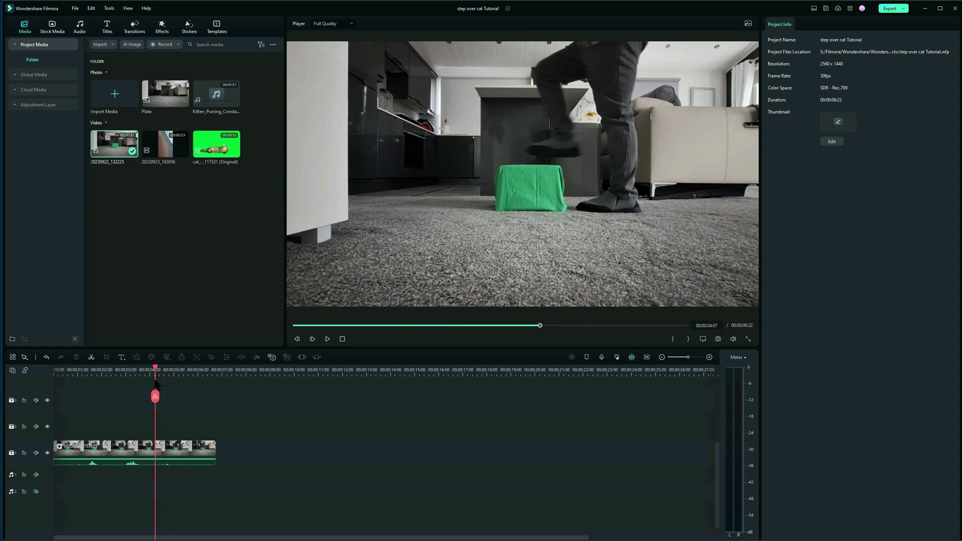
{"action": "left_click", "coordinate": [168, 452]}
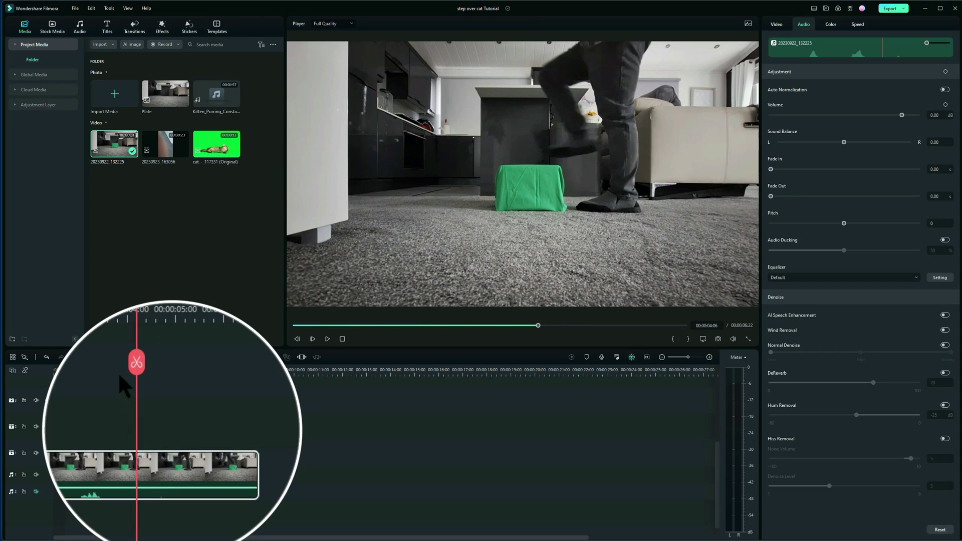
{"action": "left_click", "coordinate": [142, 367]}
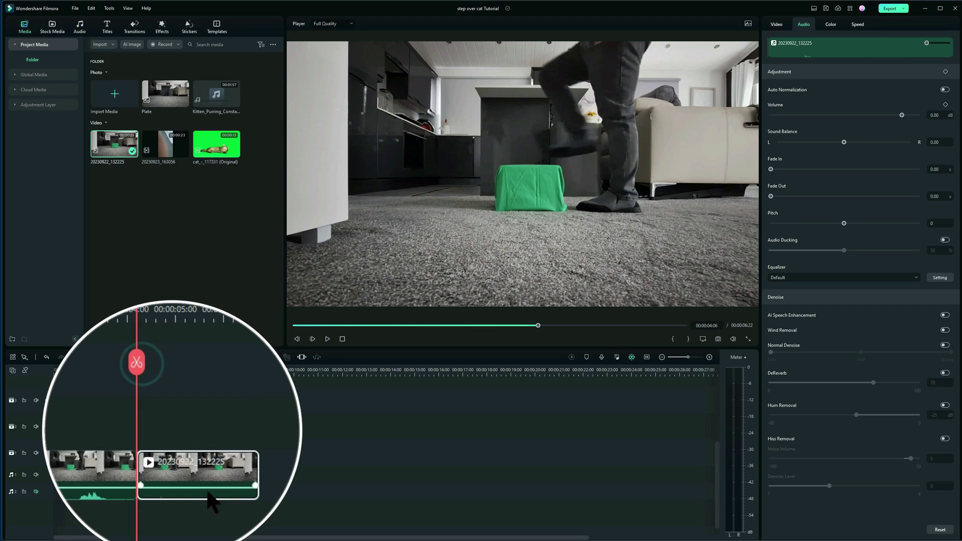
- Silence the second clip segment by lowering its volume to -100 dB, and play it back to check
{"action": "left_click_drag", "start_coordinate": [205, 489], "coordinate": [204, 511]}
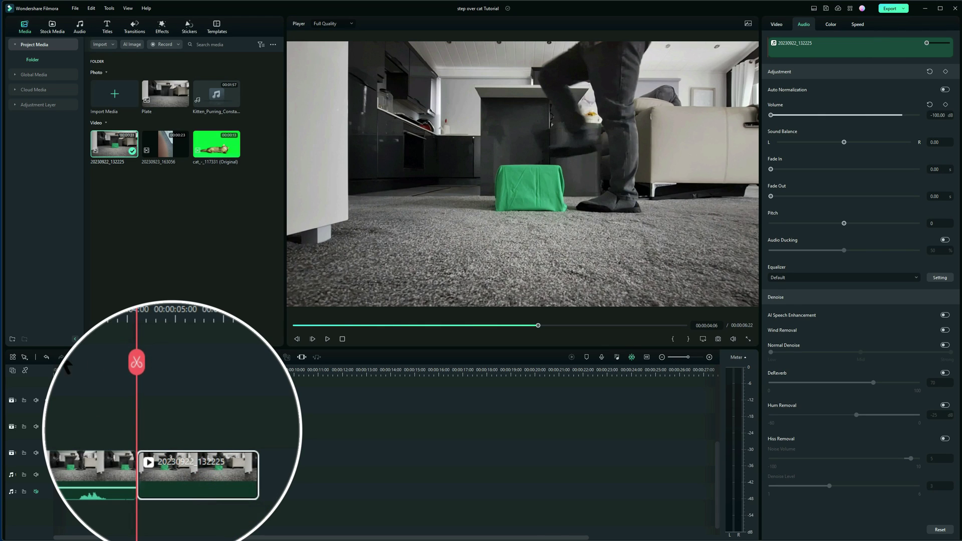
{"action": "key", "text": "space"}
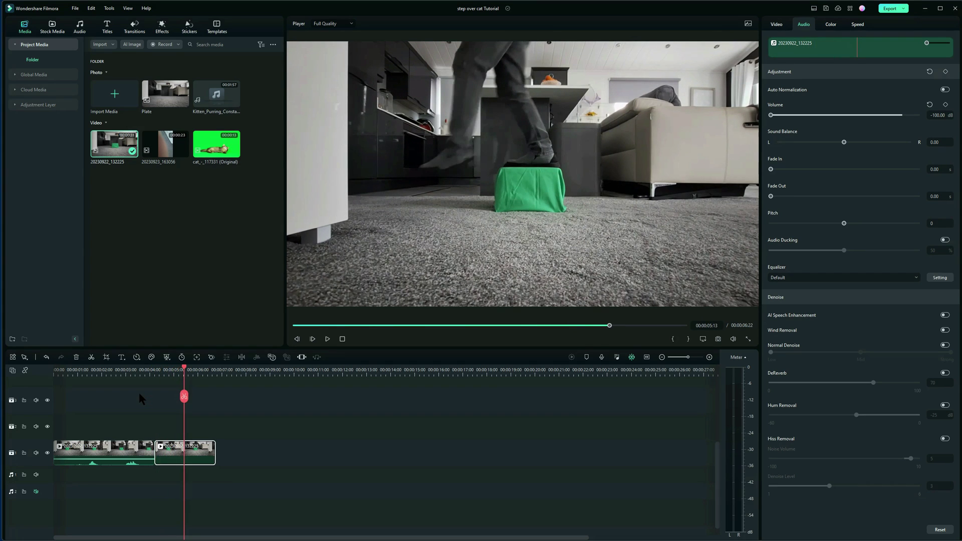
{"action": "left_click", "coordinate": [341, 339]}
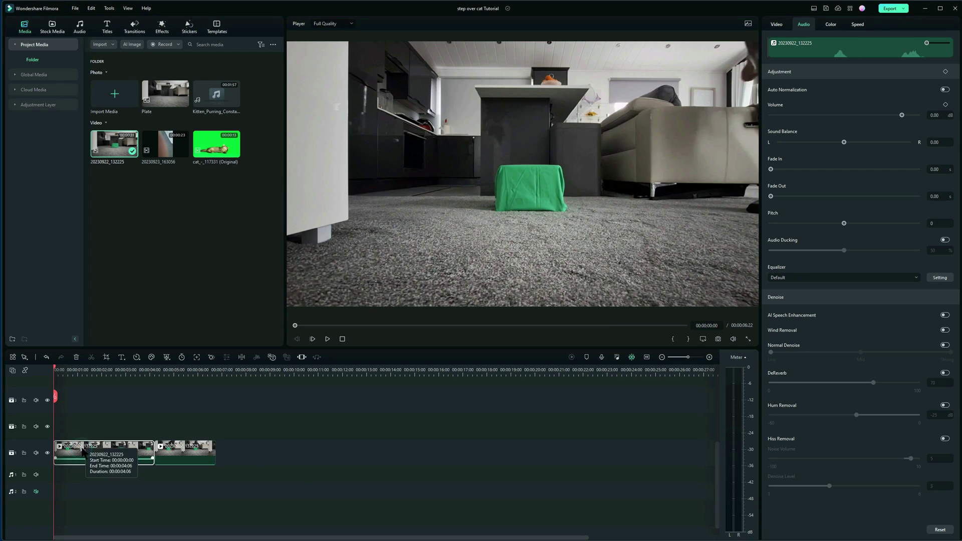
- Select both clip segments and move them together up to the second video track
{"action": "left_click", "coordinate": [186, 472]}
{"action": "left_click_drag", "start_coordinate": [186, 470], "coordinate": [89, 441]}
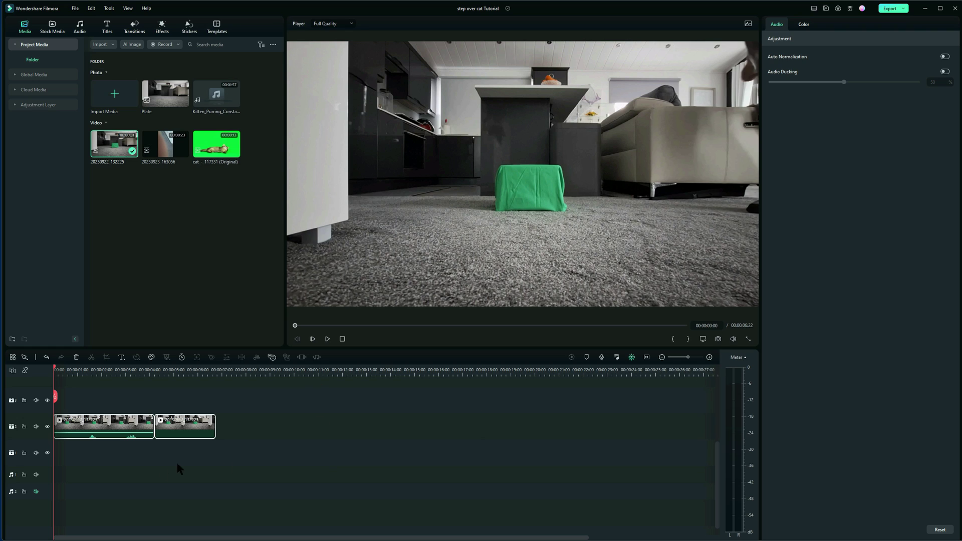
- Place the Plate image on the first video track beneath the clips and extend it to end at 00:00:06:22
{"action": "double_click", "coordinate": [163, 104]}
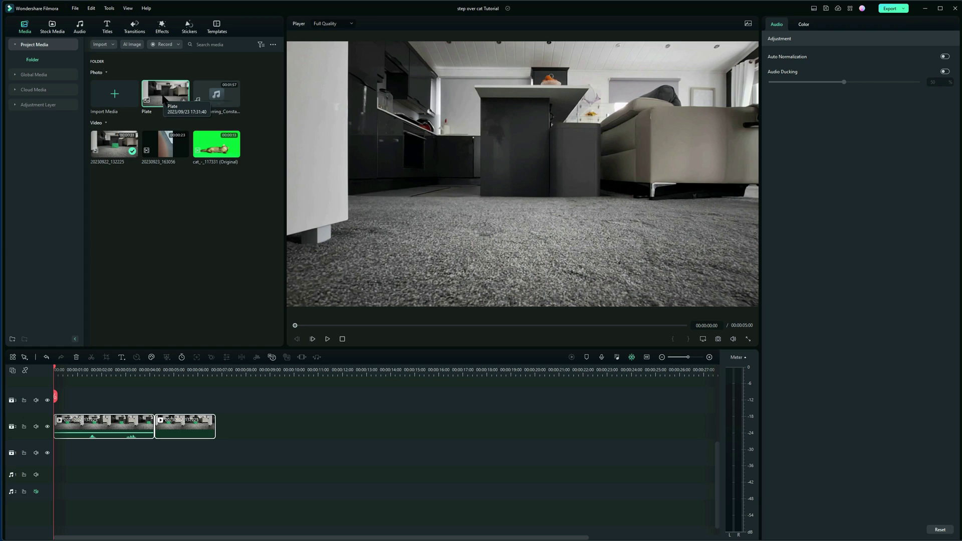
{"action": "left_click_drag", "start_coordinate": [163, 98], "coordinate": [54, 479]}
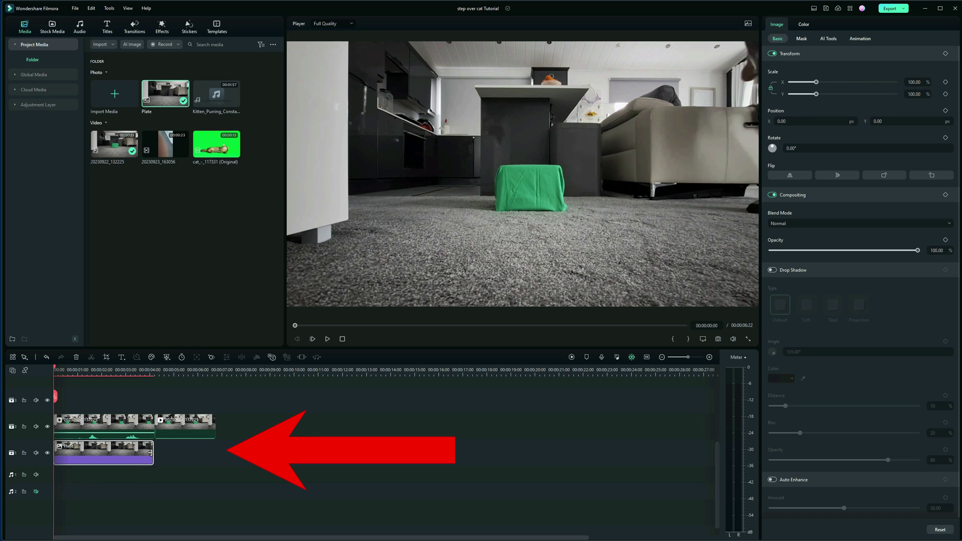
{"action": "left_click_drag", "start_coordinate": [150, 452], "coordinate": [216, 454]}
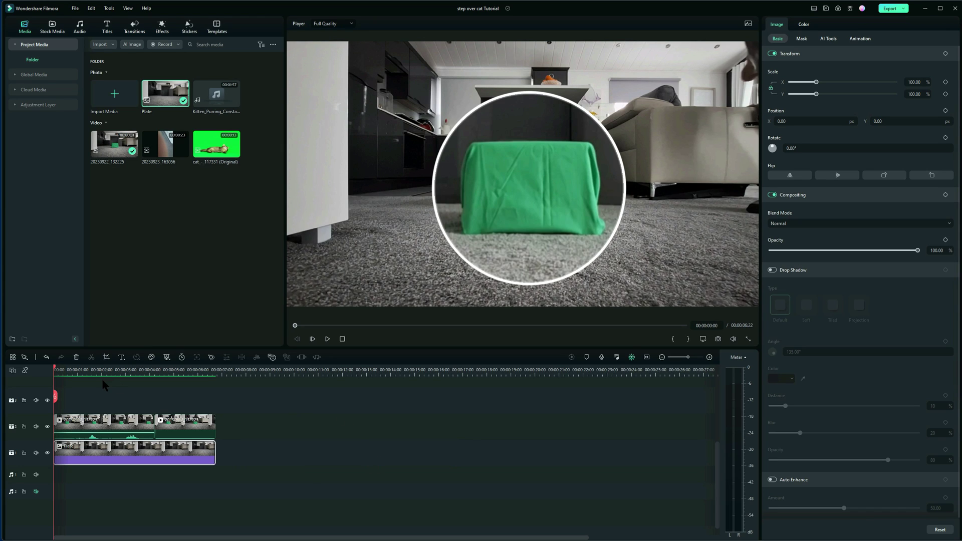
- Enable Chroma Key on the first clip segment to key out the green box, with Offset 41 and Tolerance 50
{"action": "left_click", "coordinate": [82, 424]}
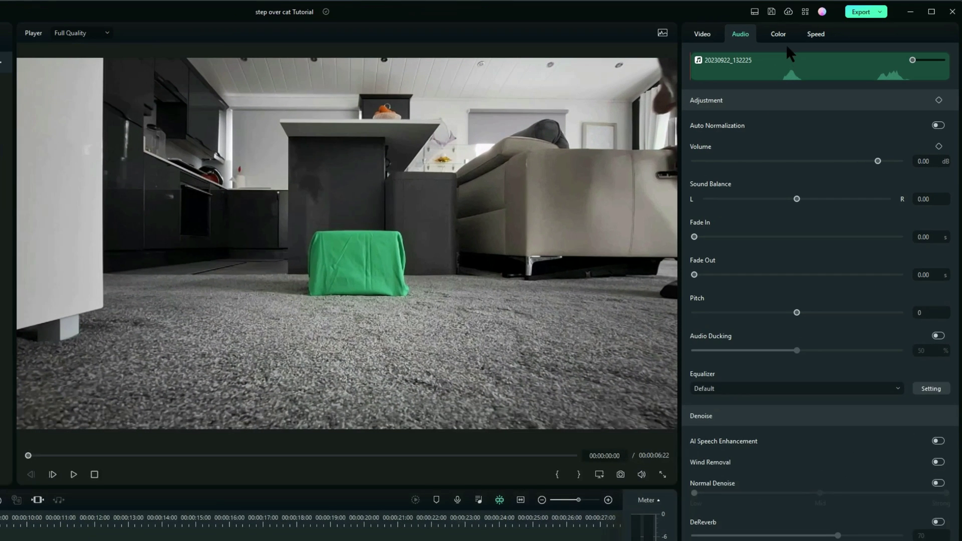
{"action": "left_click", "coordinate": [703, 34]}
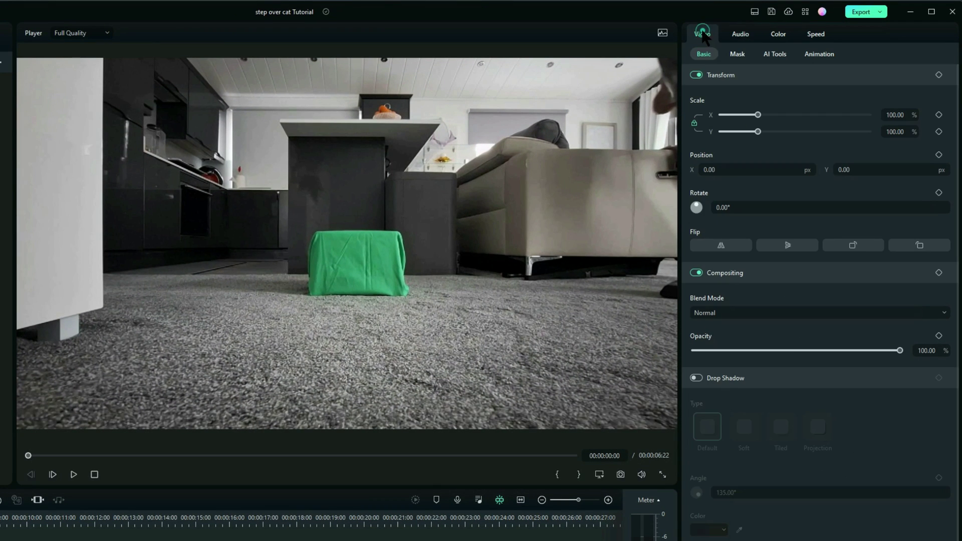
{"action": "left_click", "coordinate": [775, 54]}
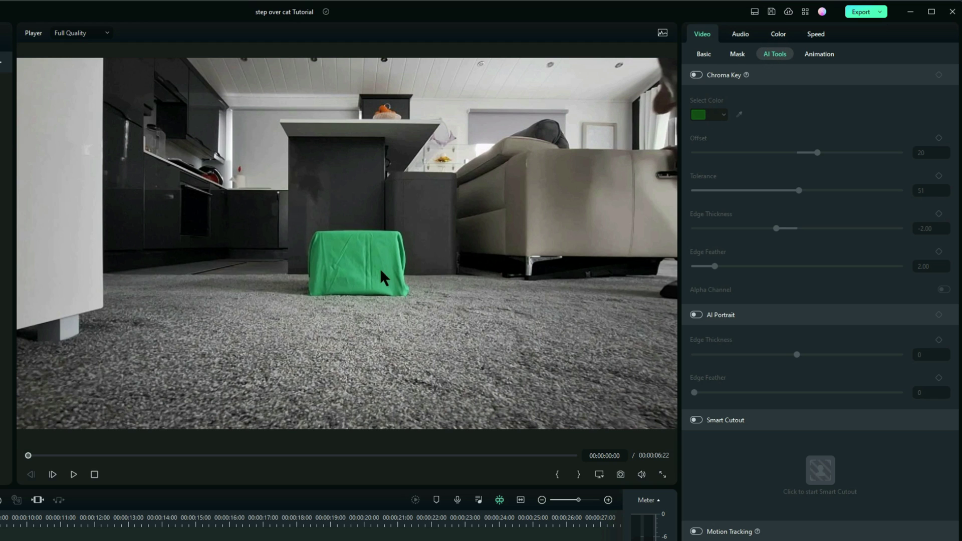
{"action": "left_click", "coordinate": [696, 75]}
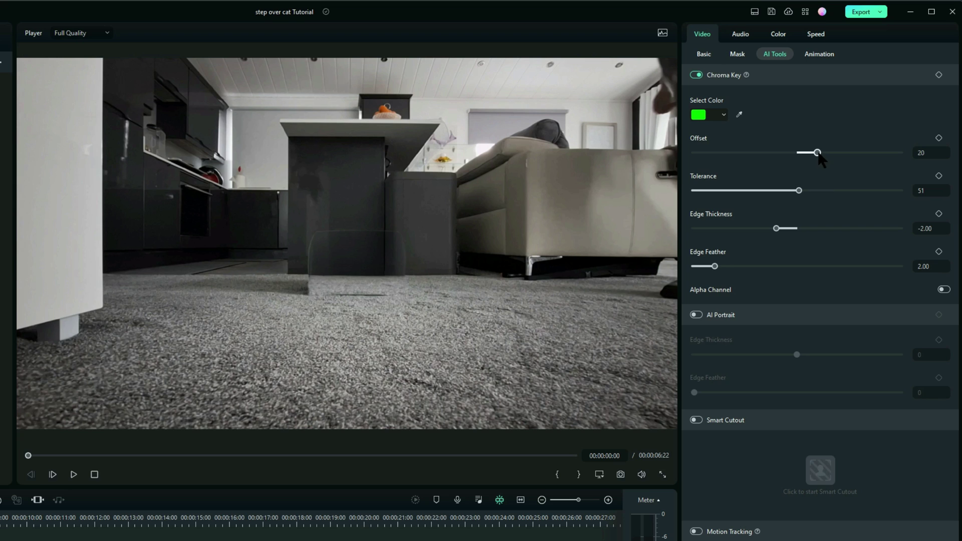
{"action": "left_click_drag", "start_coordinate": [817, 153], "coordinate": [841, 155]}
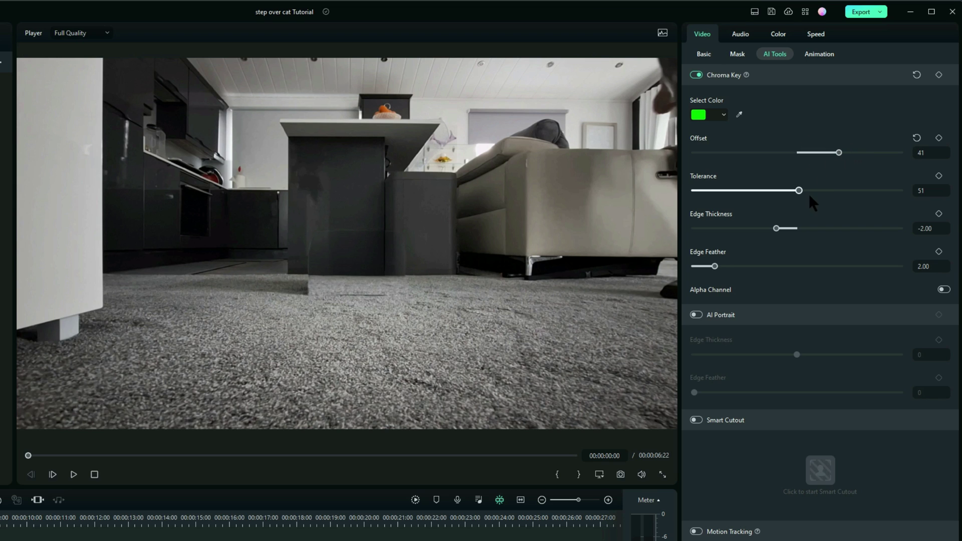
{"action": "left_click_drag", "start_coordinate": [799, 192], "coordinate": [798, 191]}
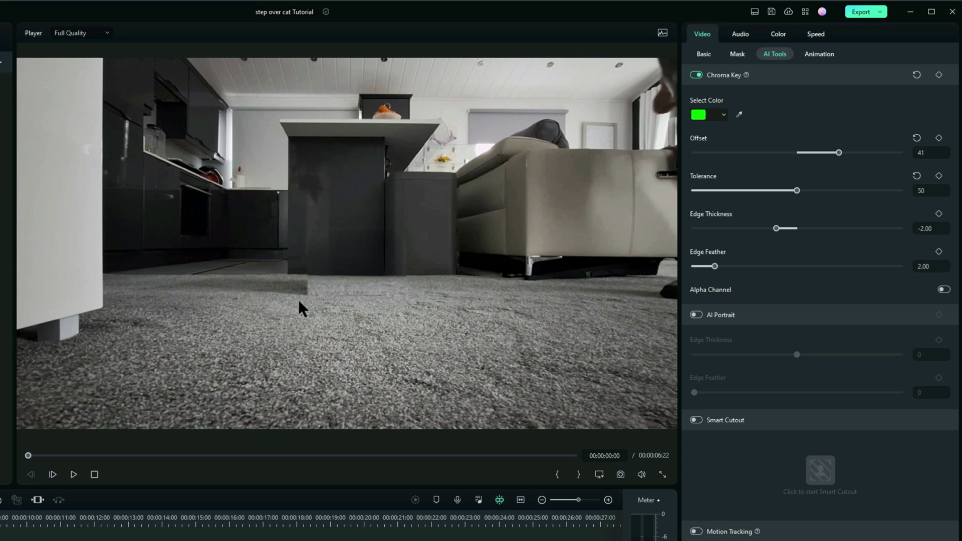
- Turn off Chroma Key on the first clip segment and outline the green box's right side, top and left side with a Draw Mask
{"action": "left_click", "coordinate": [698, 75]}
{"action": "left_click", "coordinate": [737, 55]}
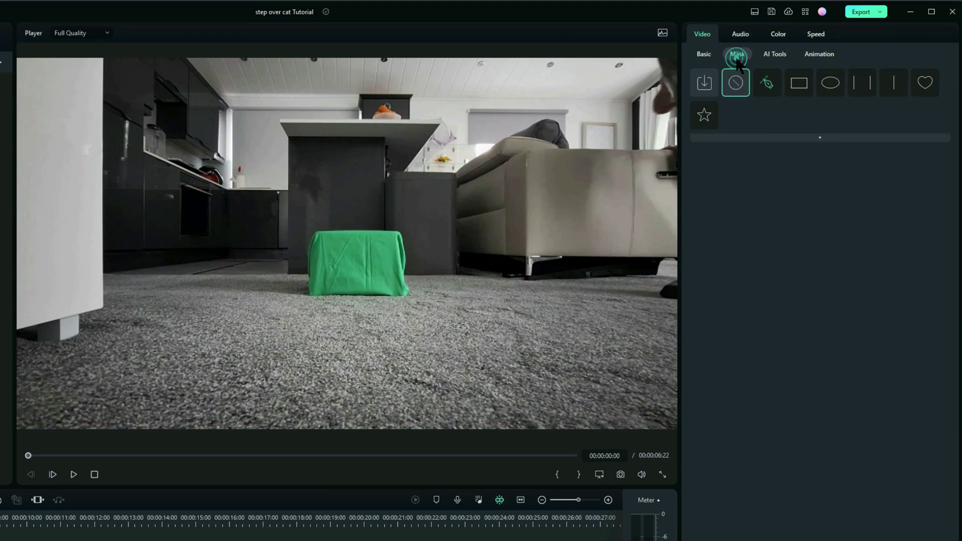
{"action": "left_click", "coordinate": [767, 83]}
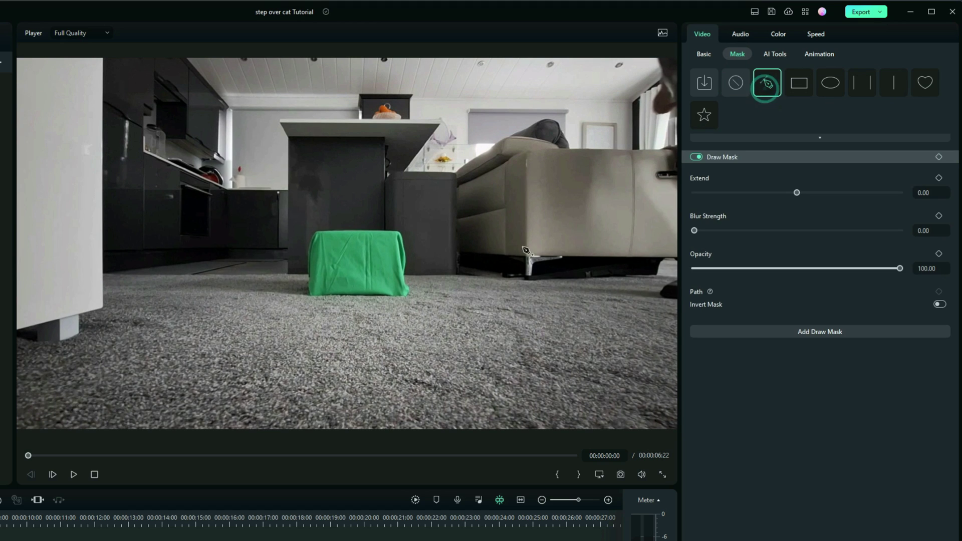
{"action": "left_click_drag", "start_coordinate": [424, 306], "coordinate": [412, 294]}
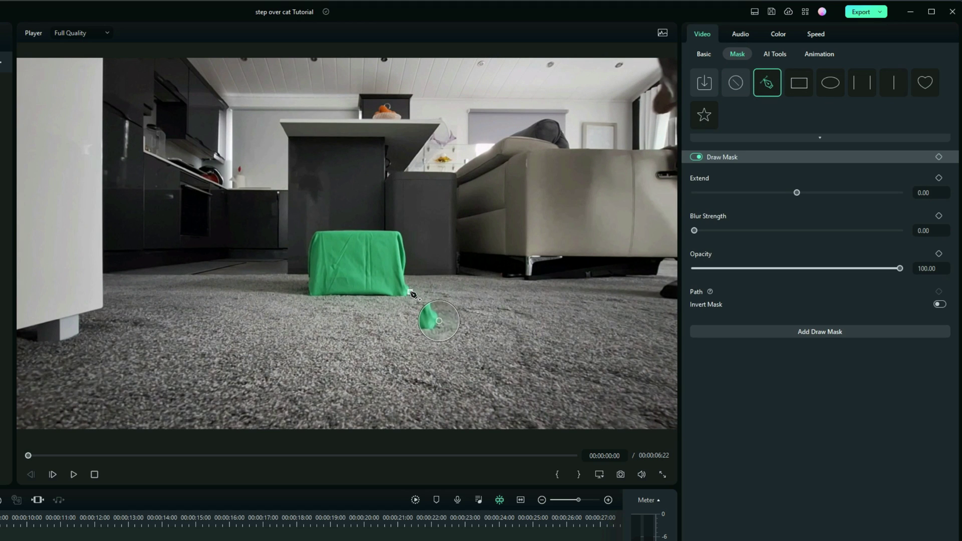
{"action": "left_click", "coordinate": [401, 226]}
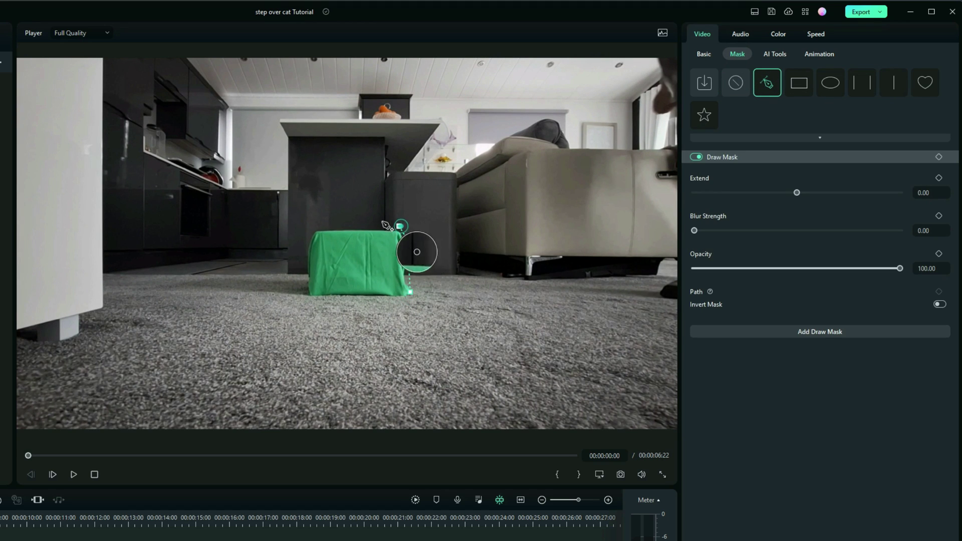
{"action": "left_click", "coordinate": [364, 221]}
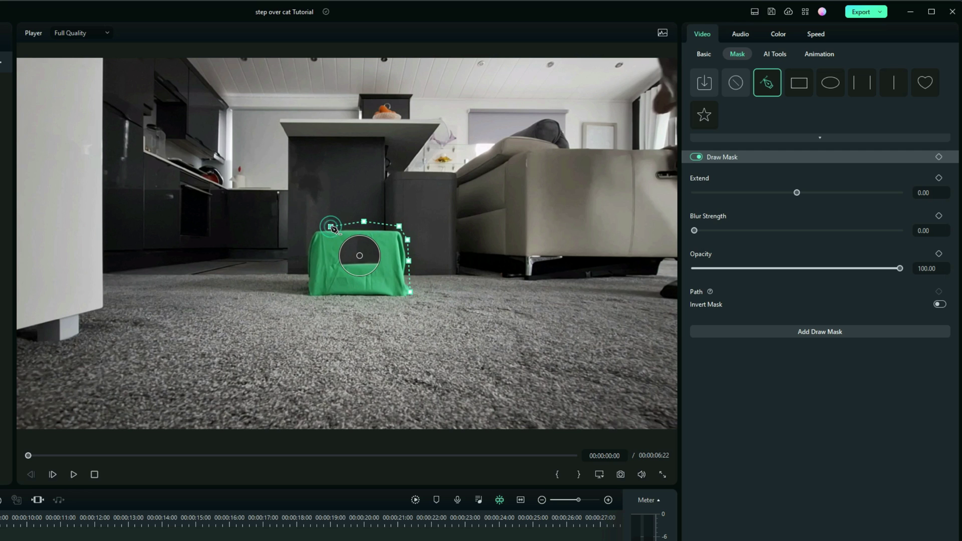
{"action": "left_click", "coordinate": [311, 226]}
{"action": "left_click", "coordinate": [303, 249]}
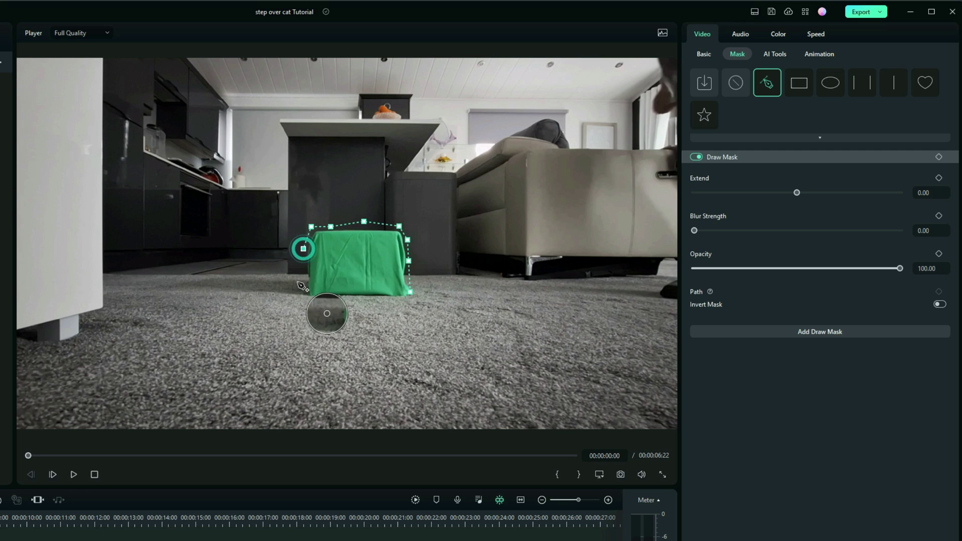
- Extend the mask outline around the box's shadow on the carpet and along its bottom edge, closing the path
{"action": "left_click", "coordinate": [297, 277]}
{"action": "left_click", "coordinate": [173, 280]}
{"action": "left_click", "coordinate": [156, 292]}
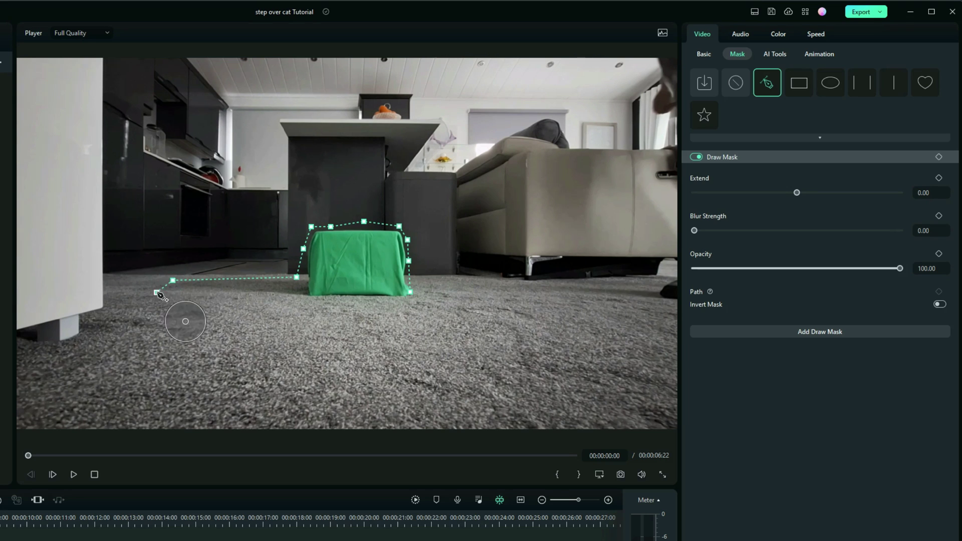
{"action": "left_click", "coordinate": [284, 304]}
{"action": "left_click", "coordinate": [338, 297]}
{"action": "left_click", "coordinate": [383, 296]}
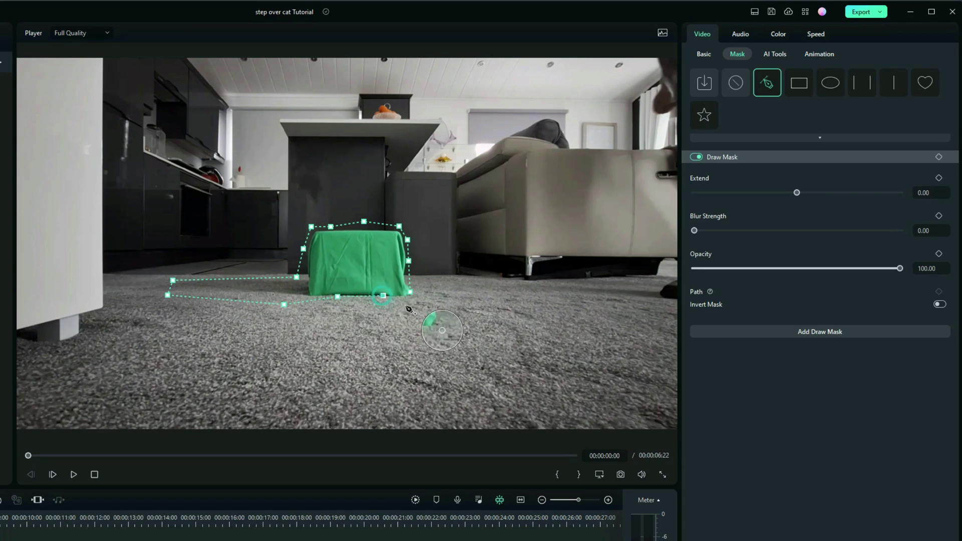
{"action": "left_click", "coordinate": [411, 292]}
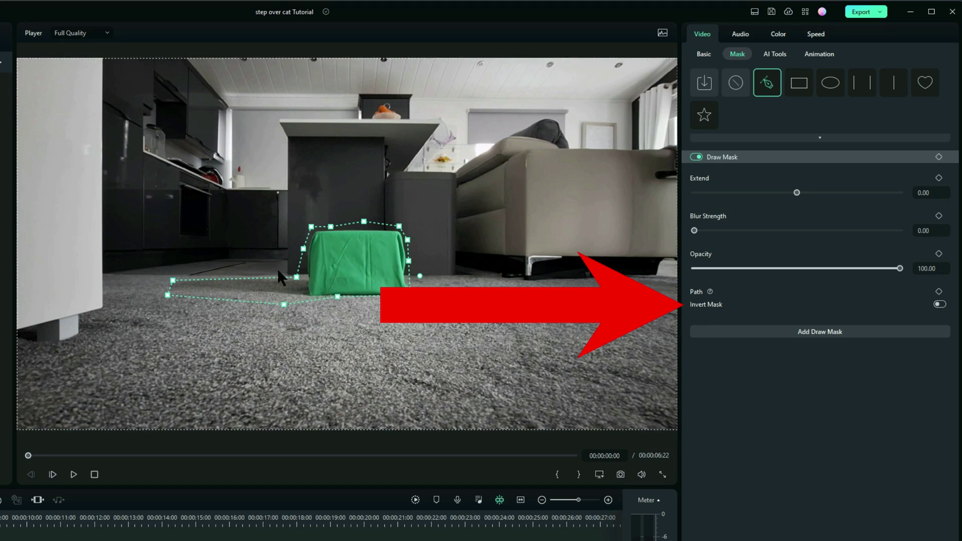
- Invert the mask and pull its lower-right points outward to cover the remaining green edge of the box
{"action": "left_click", "coordinate": [940, 304]}
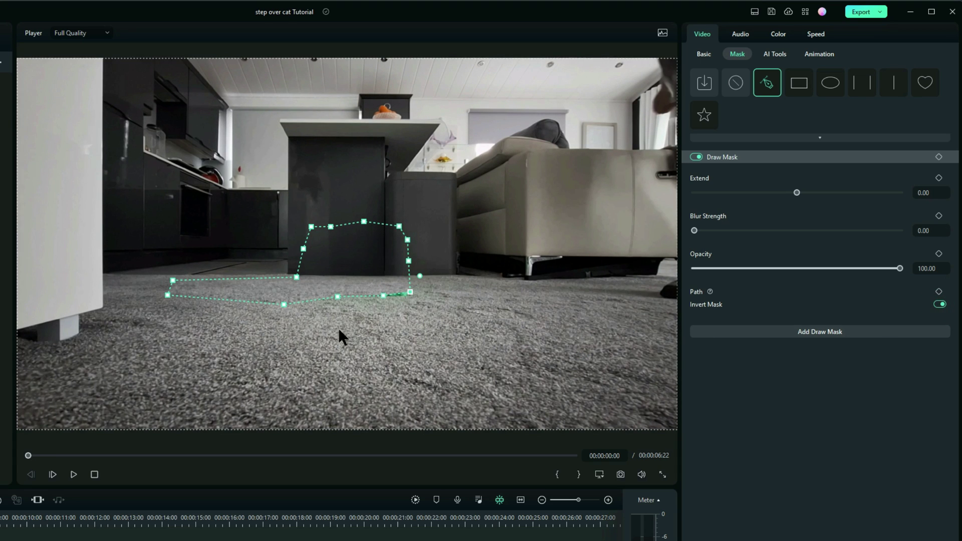
{"action": "left_click_drag", "start_coordinate": [387, 298], "coordinate": [391, 303]}
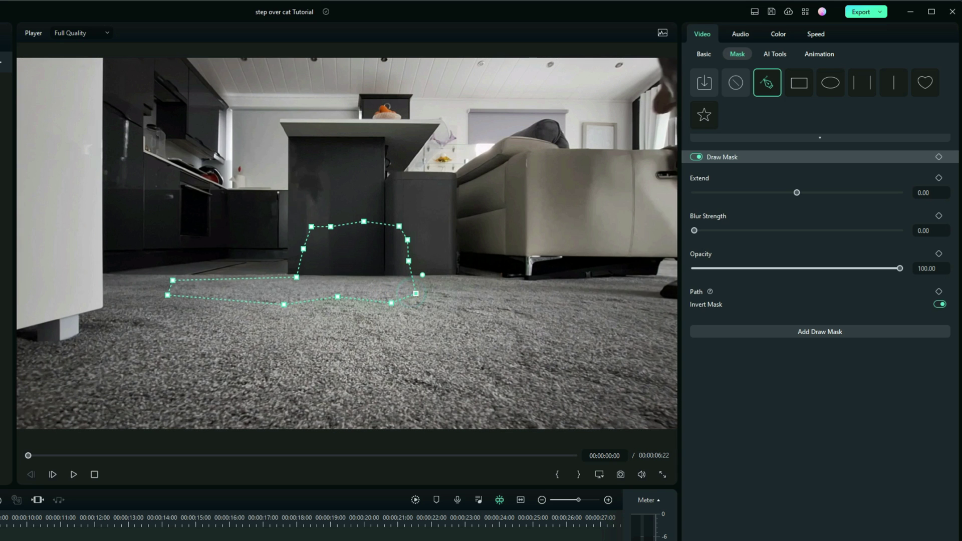
- Play back the masked footage over the plate to check the green box removal
{"action": "left_click", "coordinate": [73, 474]}
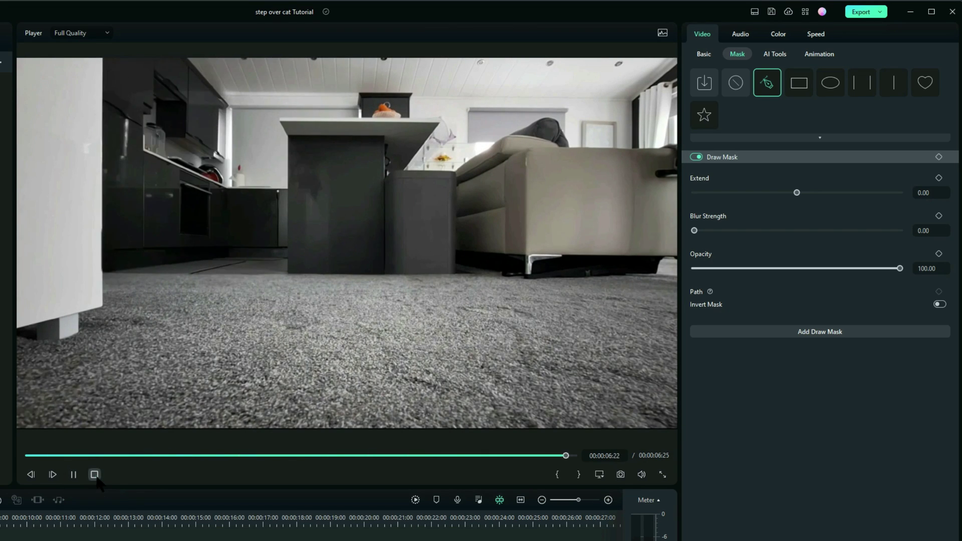
{"action": "left_click", "coordinate": [95, 476]}
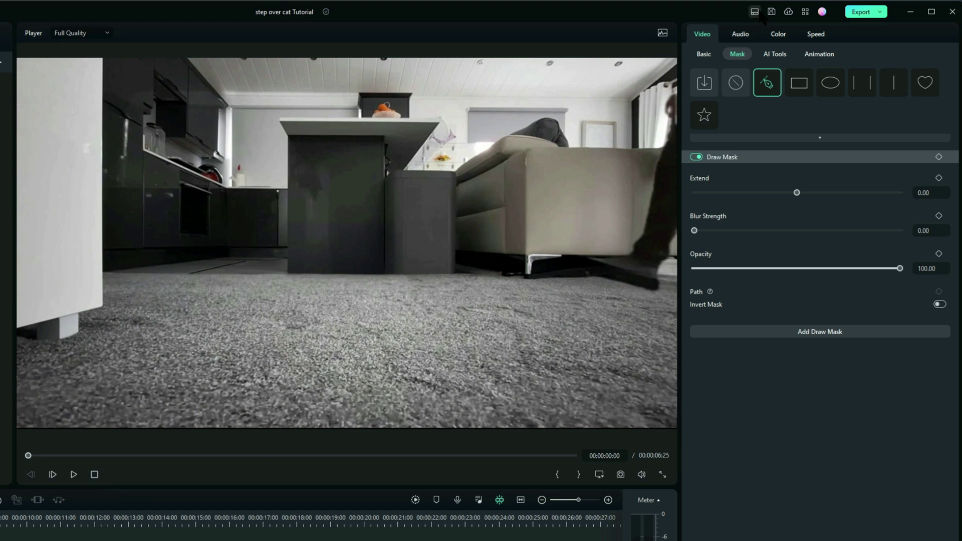
{"action": "left_click", "coordinate": [704, 54]}
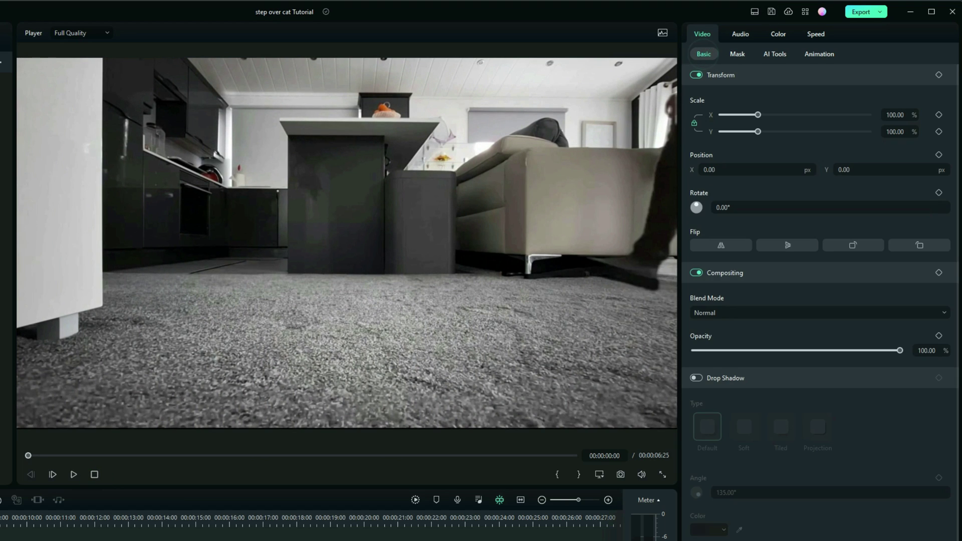
{"action": "left_click", "coordinate": [73, 476]}
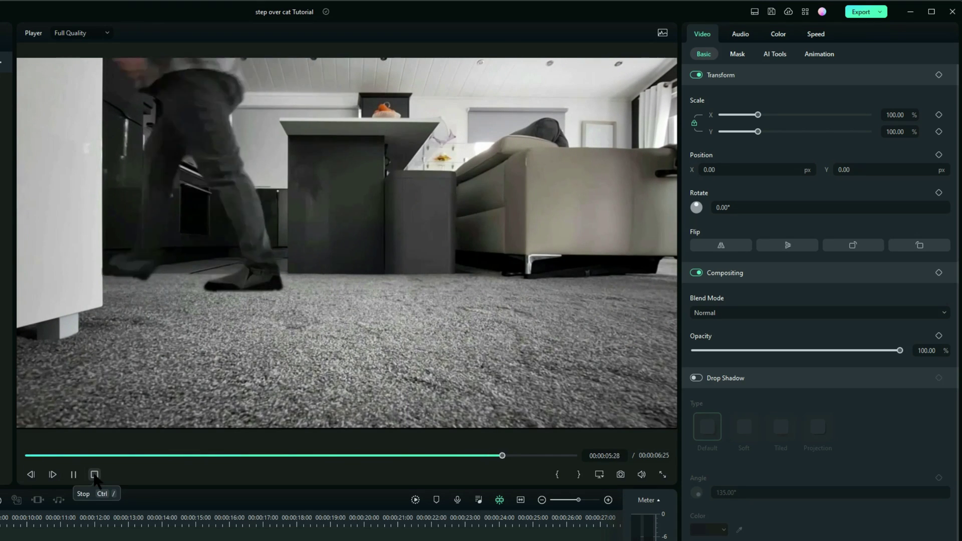
{"action": "left_click", "coordinate": [94, 475]}
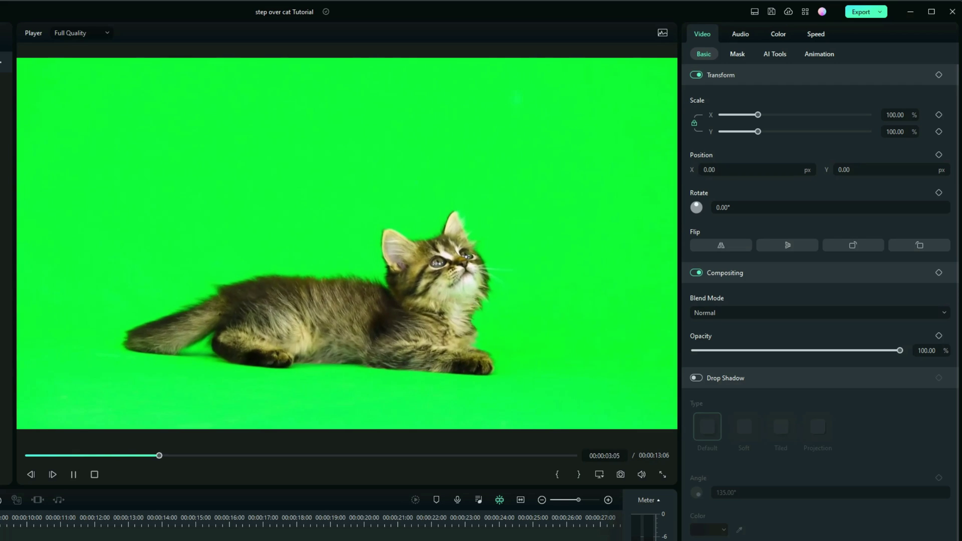
- Place the cat_-_117331 (Original) clip on the third video track at the timeline start and move the playhead to 00:00:03:02
{"action": "left_click_drag", "start_coordinate": [0, 273], "coordinate": [0, 475]}
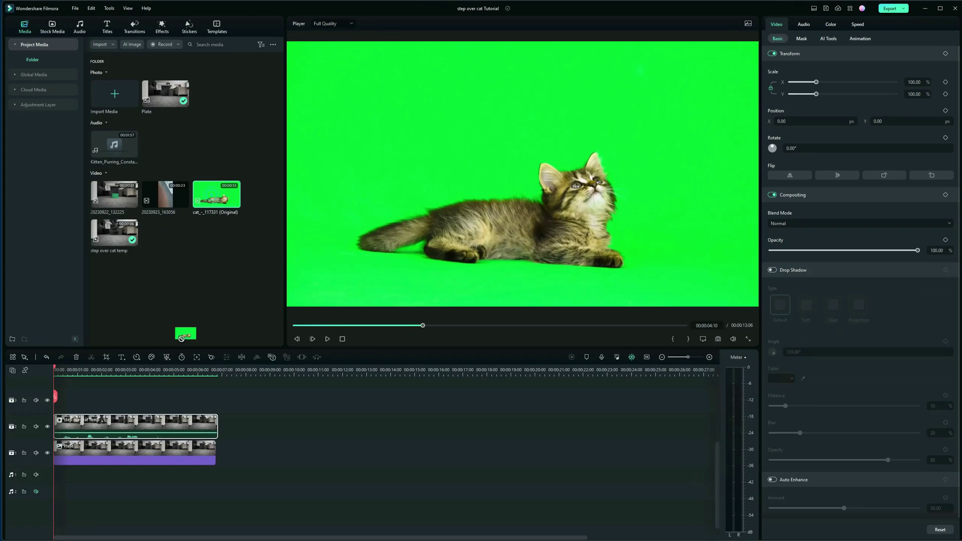
{"action": "left_click_drag", "start_coordinate": [181, 339], "coordinate": [61, 404]}
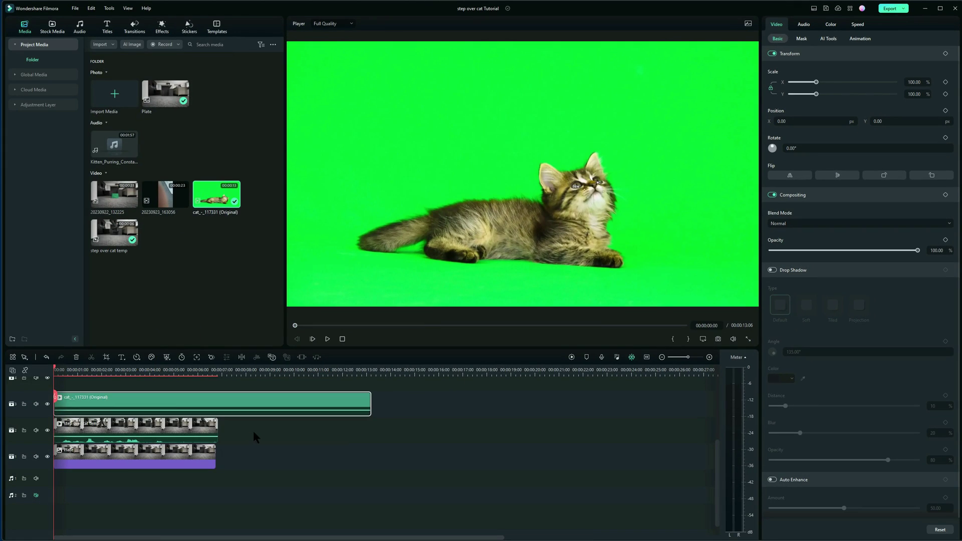
{"action": "left_click", "coordinate": [127, 369]}
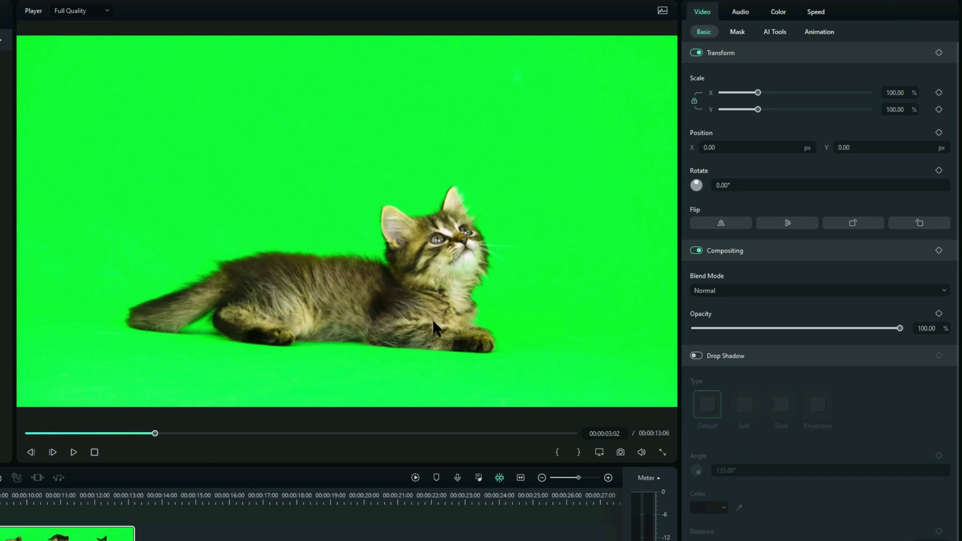
- Enable Chroma Key on the cat clip to remove its green background
{"action": "left_click", "coordinate": [737, 31]}
{"action": "left_click", "coordinate": [774, 31]}
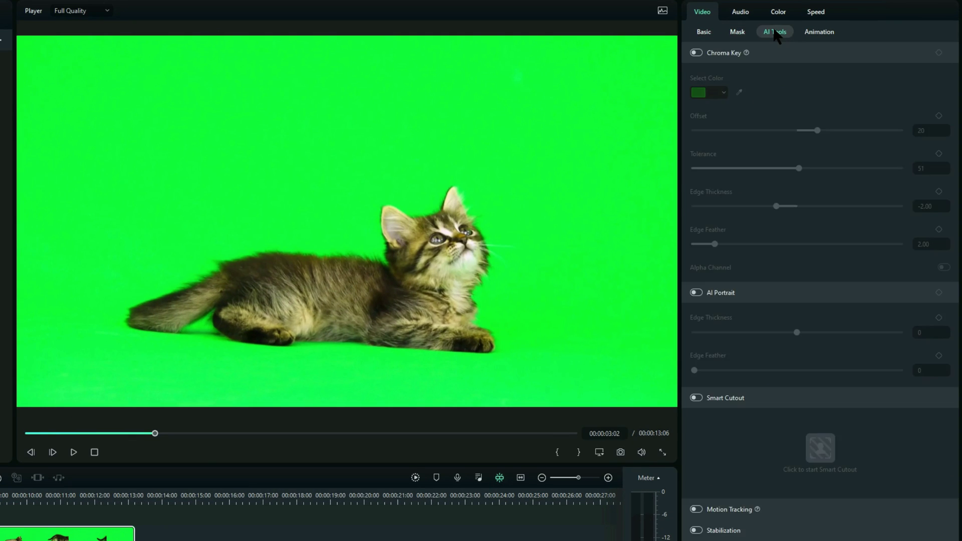
{"action": "left_click", "coordinate": [696, 52]}
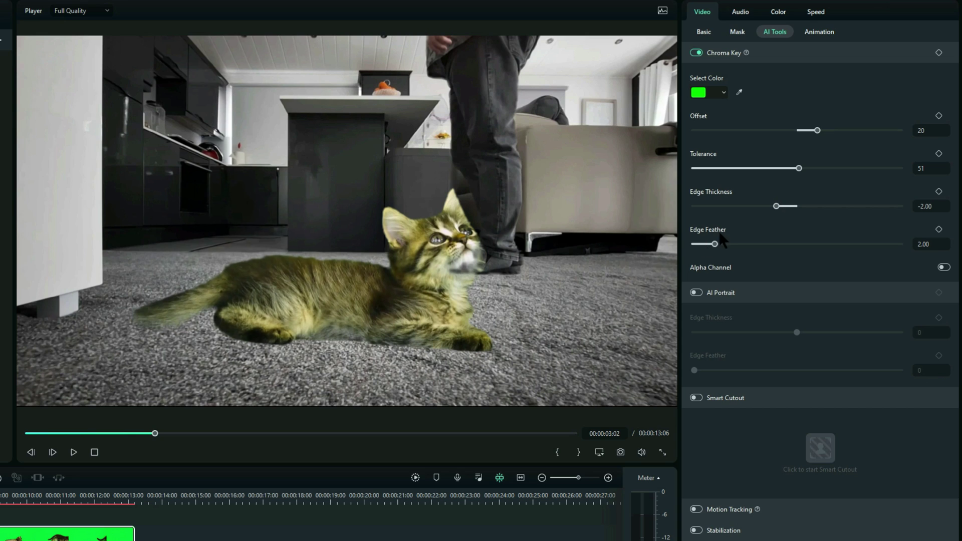
- Darken the cat clip by lowering Brightness to -28.02 and Exposure to about -7
{"action": "left_click", "coordinate": [779, 12]}
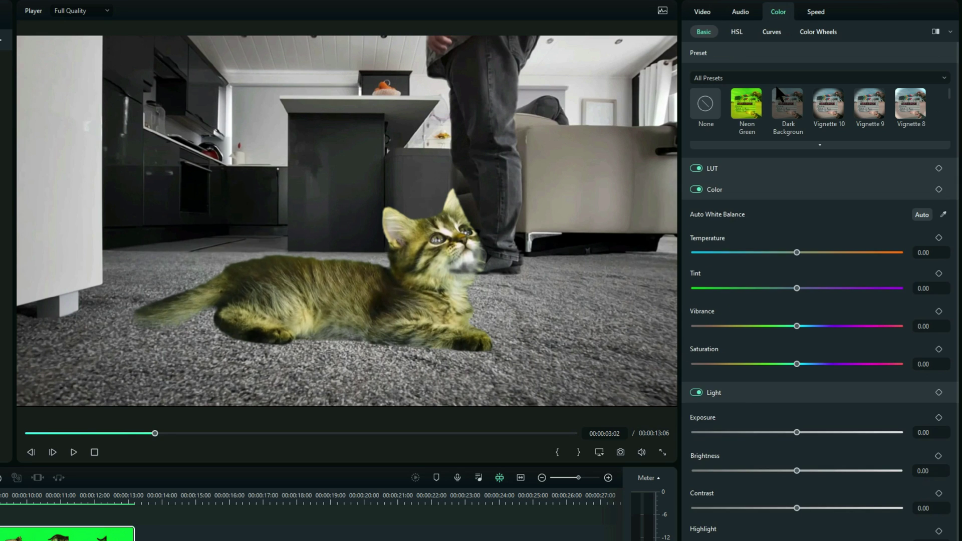
{"action": "left_click_drag", "start_coordinate": [797, 470], "coordinate": [761, 479]}
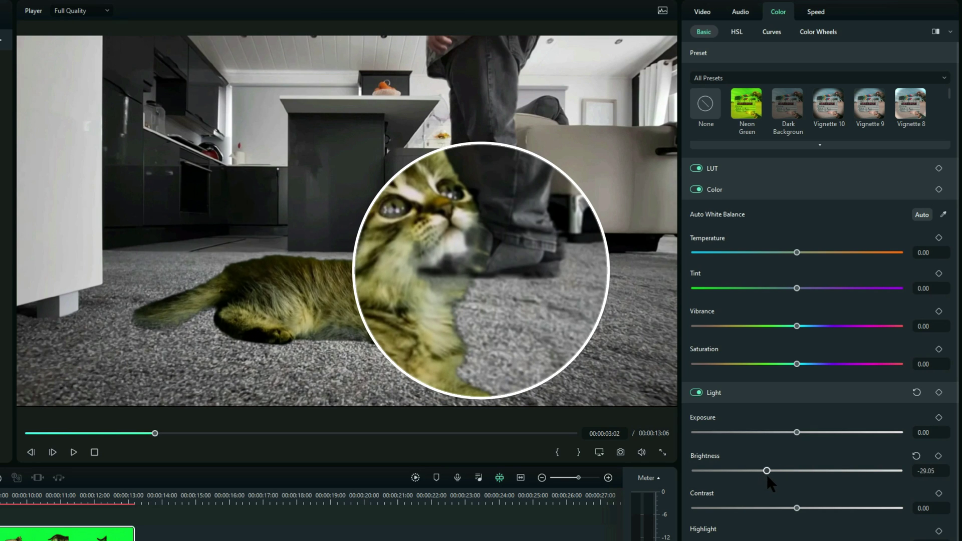
{"action": "left_click_drag", "start_coordinate": [796, 434], "coordinate": [791, 434]}
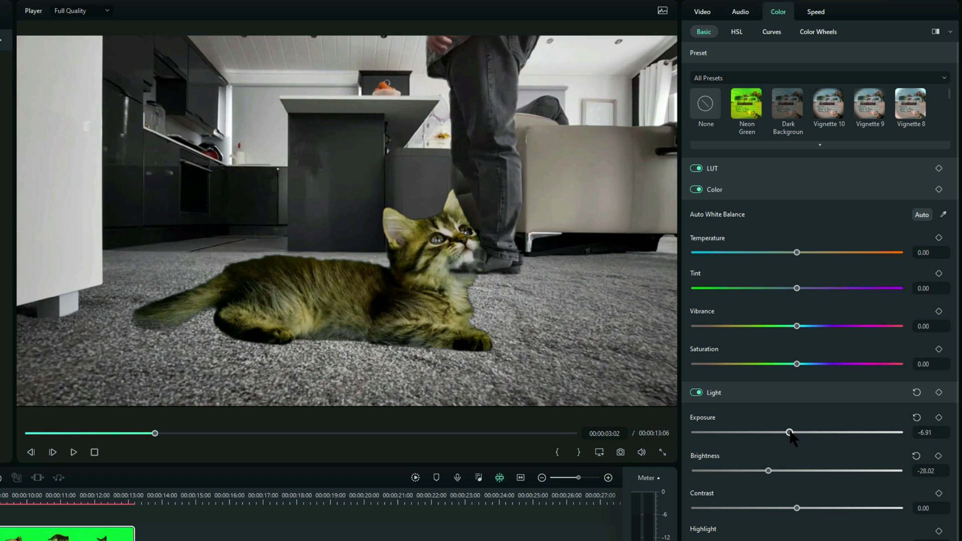
- Set the cat clip's Chroma Key Tolerance to 41
{"action": "left_click", "coordinate": [702, 12]}
{"action": "left_click", "coordinate": [772, 32]}
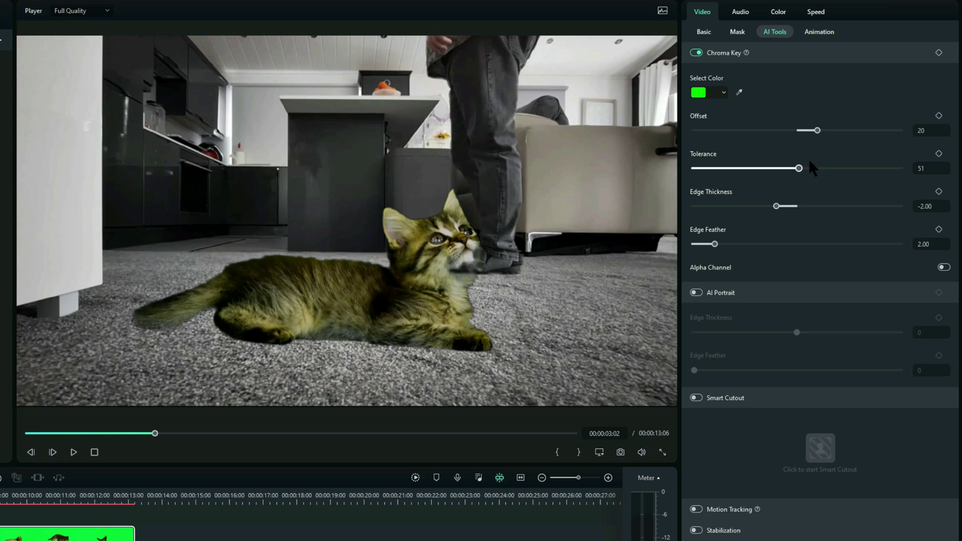
{"action": "left_click", "coordinate": [797, 168]}
{"action": "left_click_drag", "start_coordinate": [798, 171], "coordinate": [778, 171]}
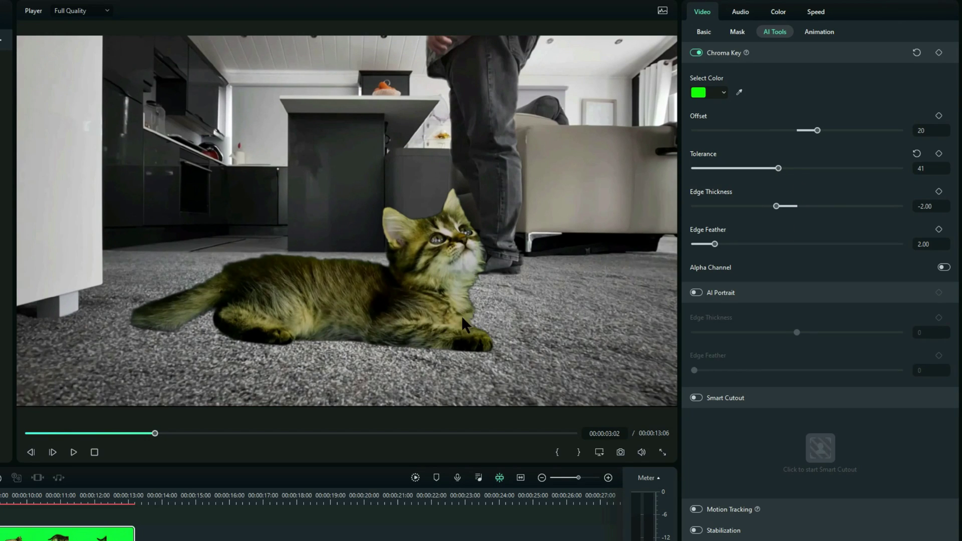
- Scale the cat clip to 32.97% and move it onto the carpet before the counter, at position X 71.39, Y -40.79
{"action": "left_click", "coordinate": [704, 33]}
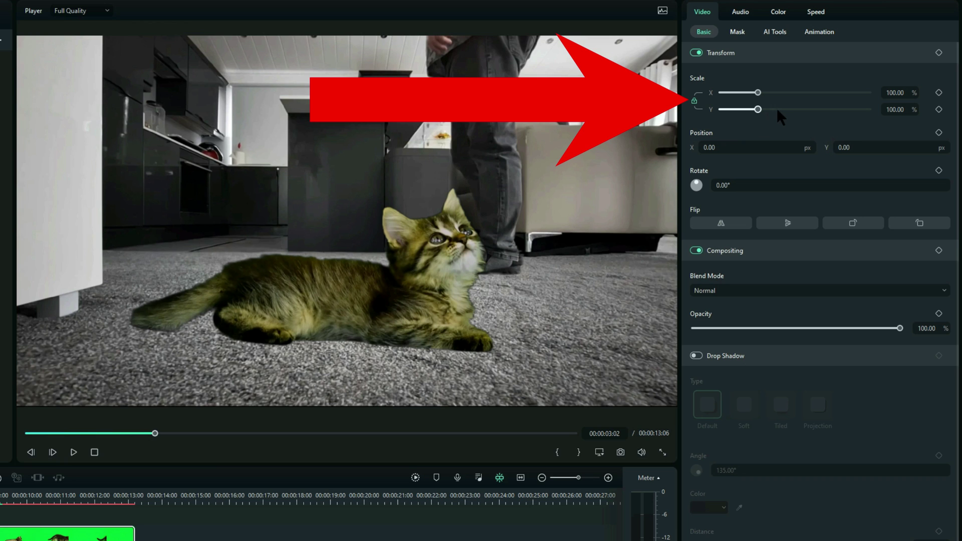
{"action": "left_click_drag", "start_coordinate": [758, 109], "coordinate": [733, 111]}
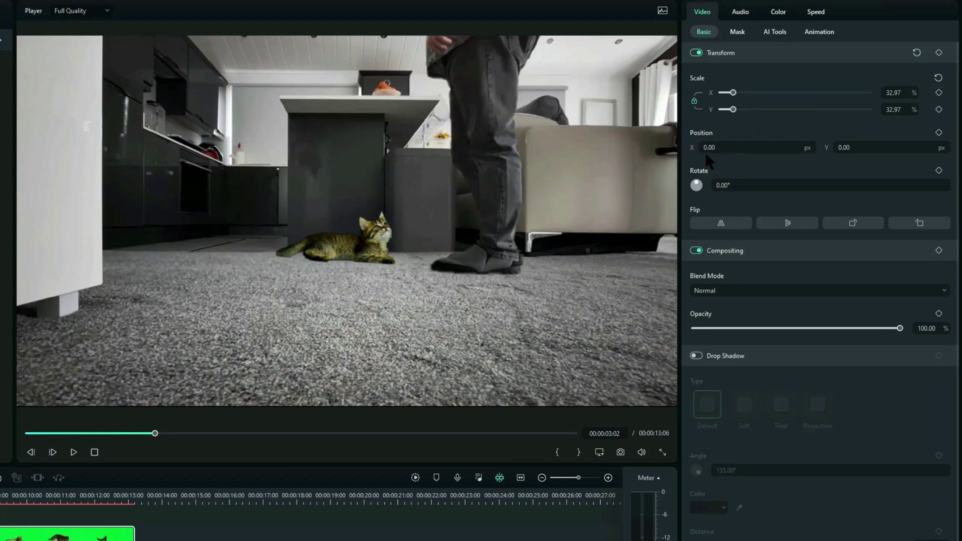
{"action": "left_click", "coordinate": [374, 241]}
{"action": "left_click_drag", "start_coordinate": [373, 241], "coordinate": [390, 250]}
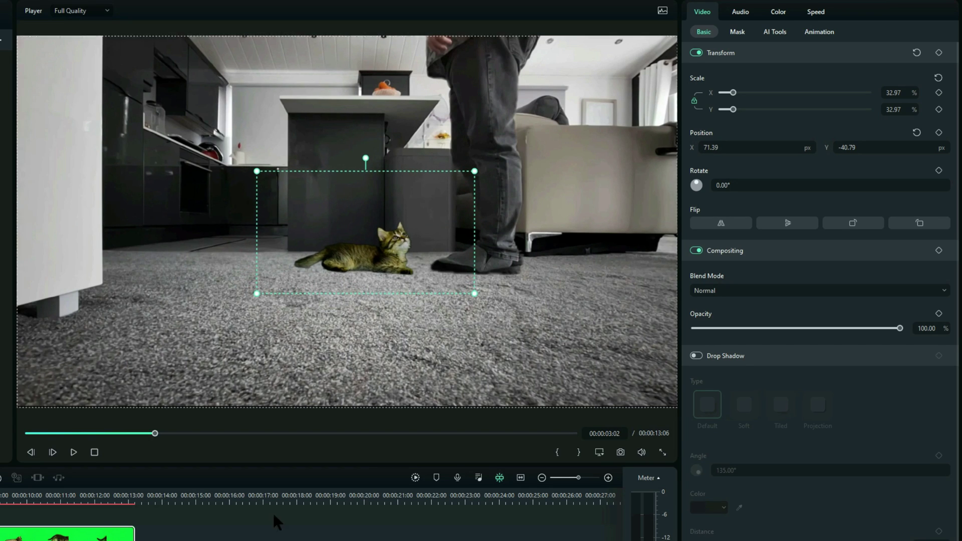
- Play back the composite from the start to check the cat's timing against the walking person
{"action": "left_click", "coordinate": [95, 452]}
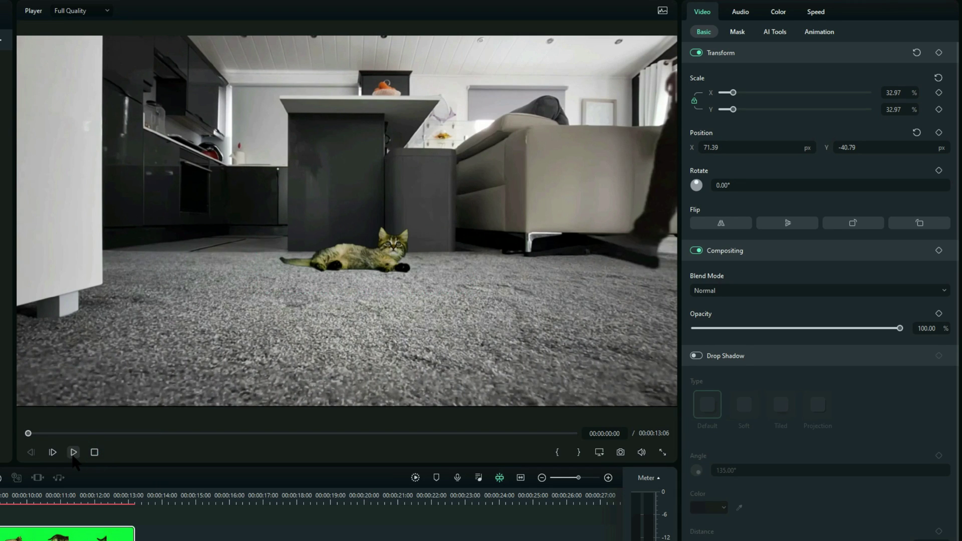
{"action": "left_click", "coordinate": [73, 453]}
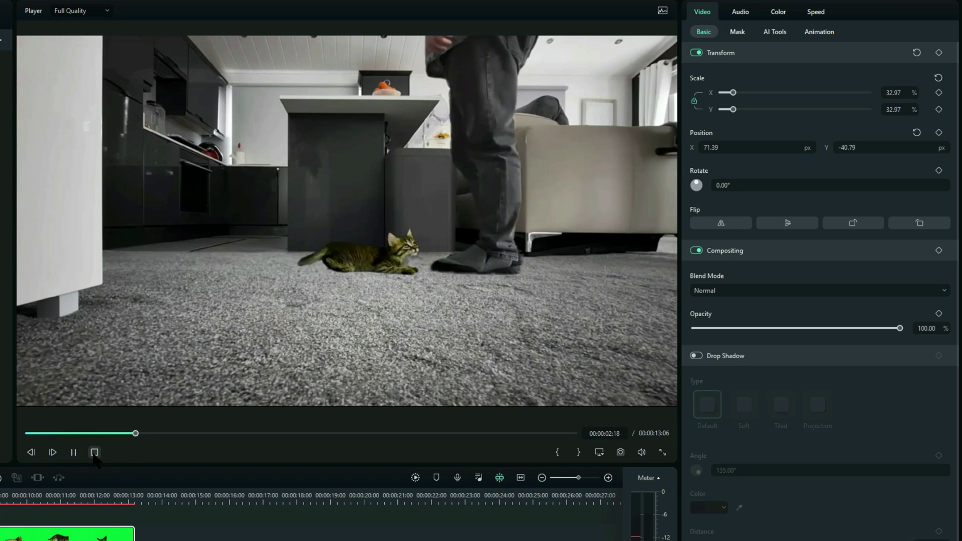
{"action": "left_click", "coordinate": [94, 453]}
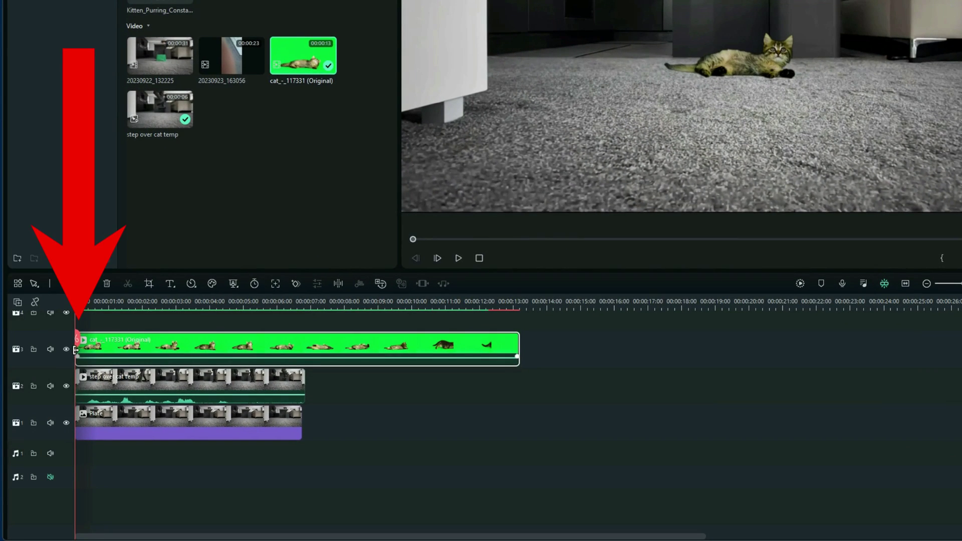
- Trim the first second off the cat clip, move the clip back to the timeline start, and play back the result
{"action": "left_click_drag", "start_coordinate": [75, 350], "coordinate": [110, 348]}
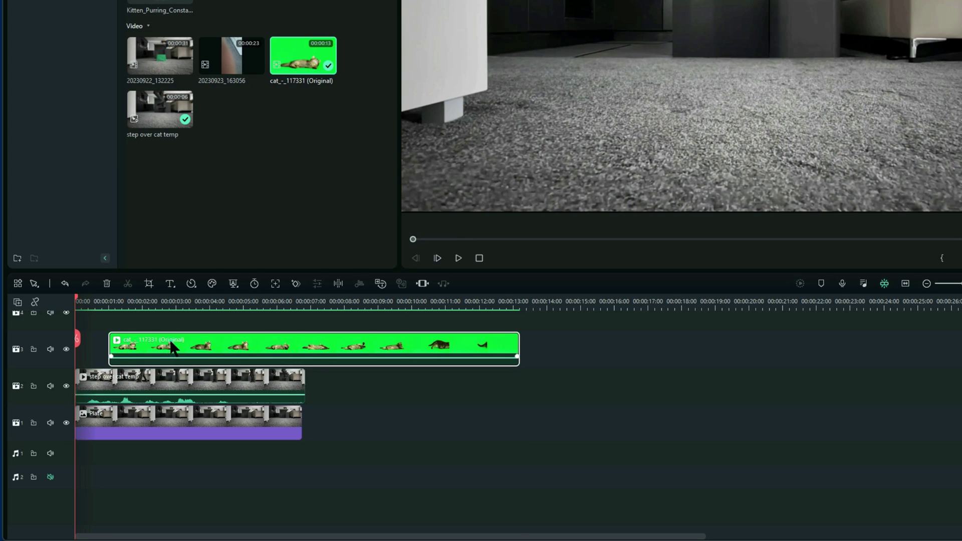
{"action": "left_click_drag", "start_coordinate": [171, 346], "coordinate": [138, 341]}
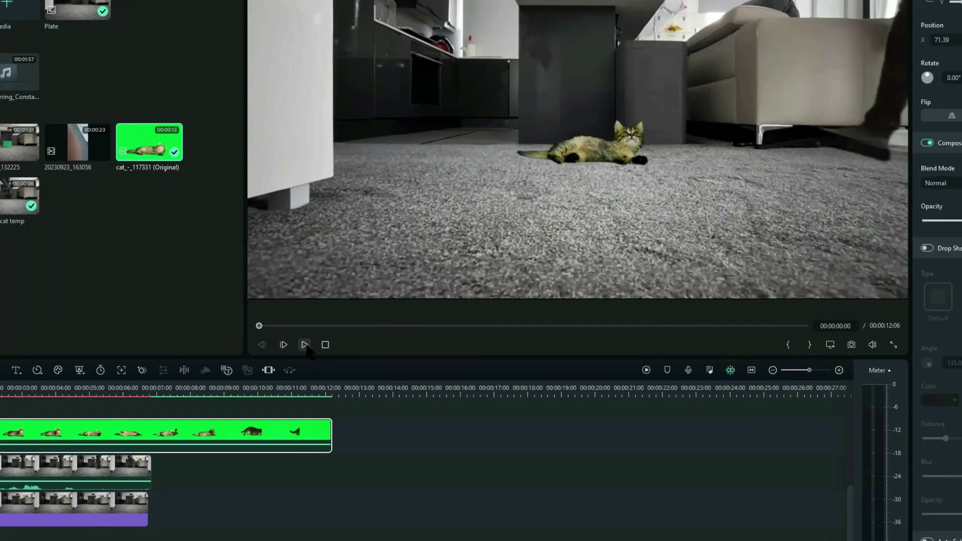
{"action": "left_click", "coordinate": [458, 258]}
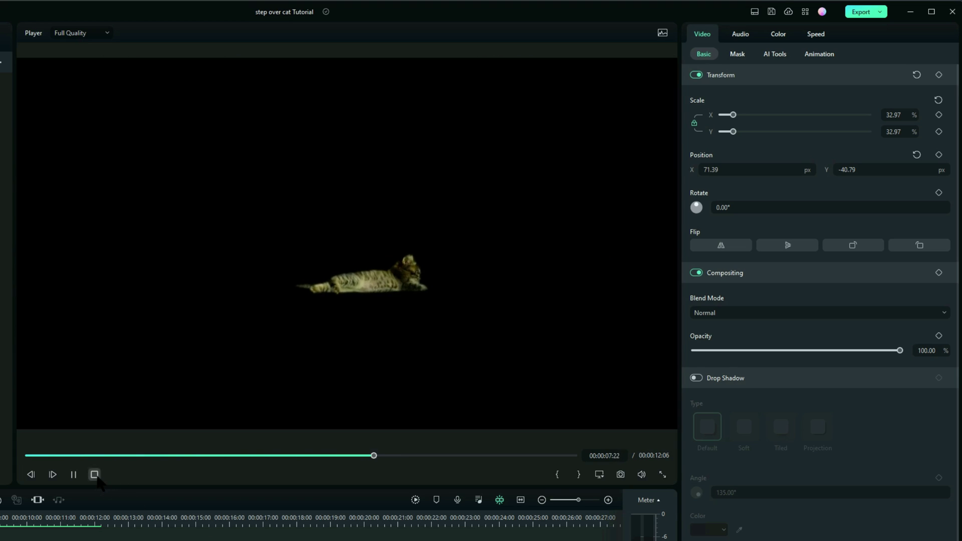
- Trim the end of the cat clip to match the end of the clips below it
{"action": "left_click", "coordinate": [94, 475]}
{"action": "left_click_drag", "start_coordinate": [483, 343], "coordinate": [305, 423]}
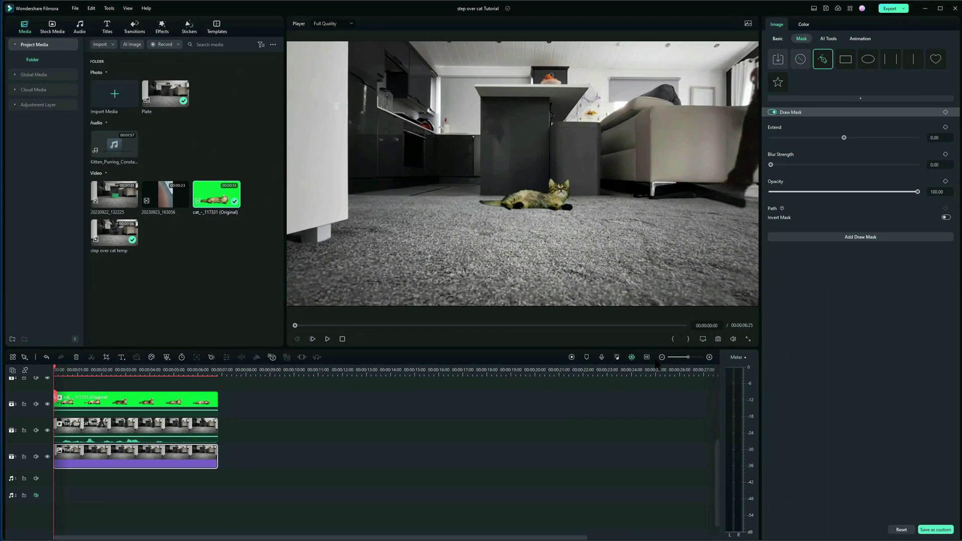
{"action": "left_click", "coordinate": [647, 358]}
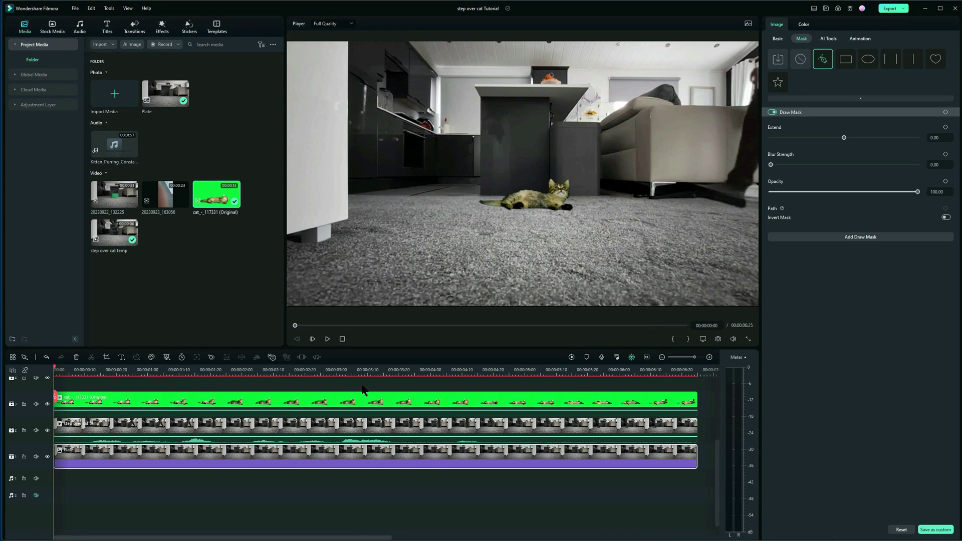
- Play back the trimmed composite from the start to check the person stepping over the cat
{"action": "left_click", "coordinate": [168, 374]}
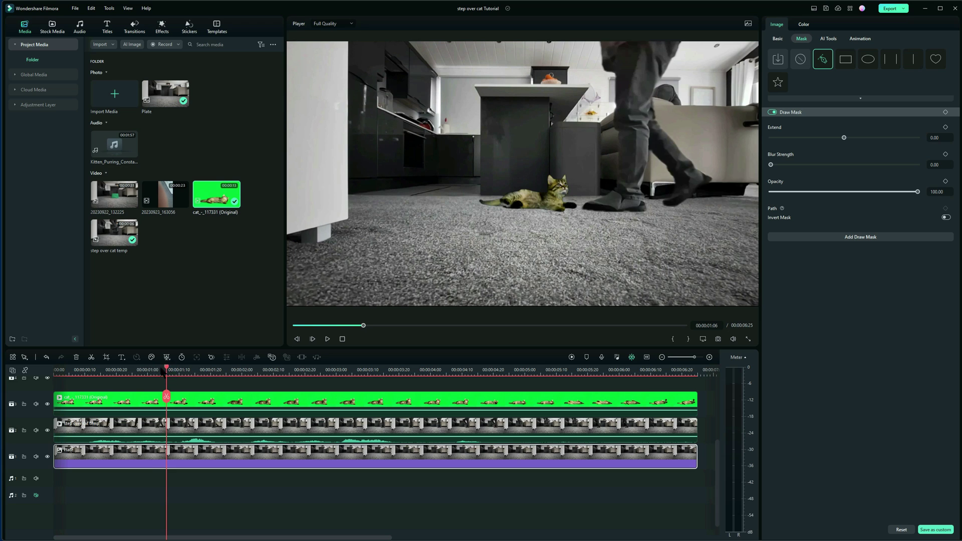
{"action": "left_click_drag", "start_coordinate": [165, 373], "coordinate": [30, 377]}
{"action": "left_click", "coordinate": [326, 340]}
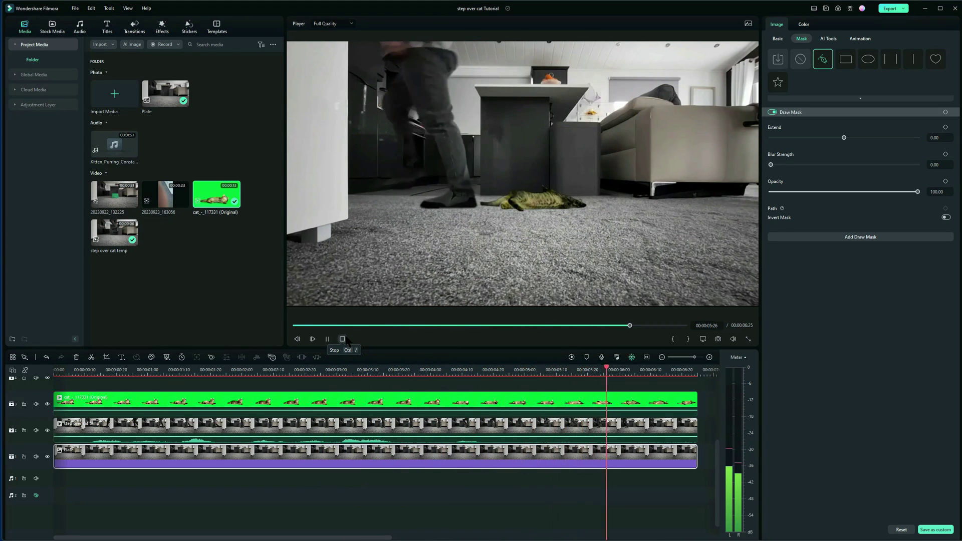
{"action": "left_click", "coordinate": [343, 339]}
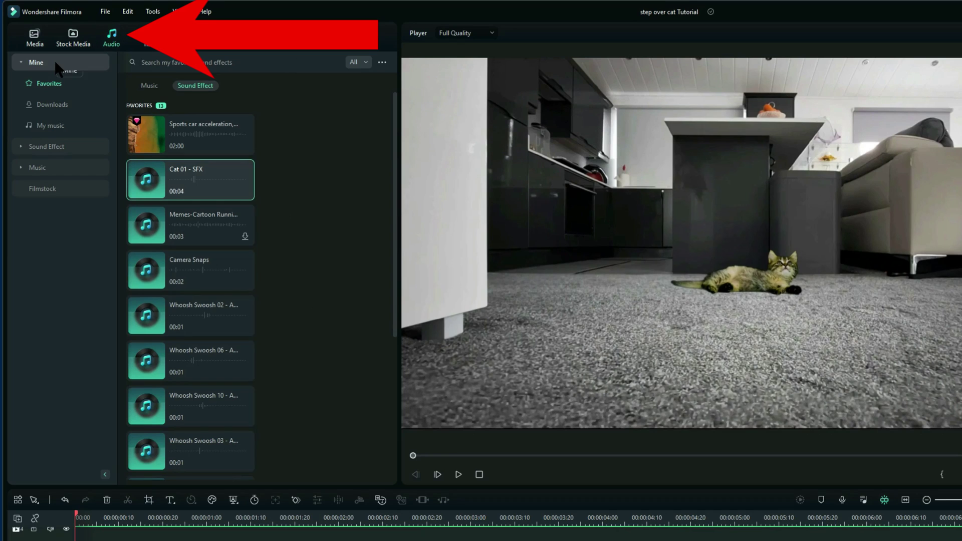
- Search the sound effects for "cat 01", preview Cat 01 - SFX, and return to the project media
{"action": "left_click", "coordinate": [54, 148]}
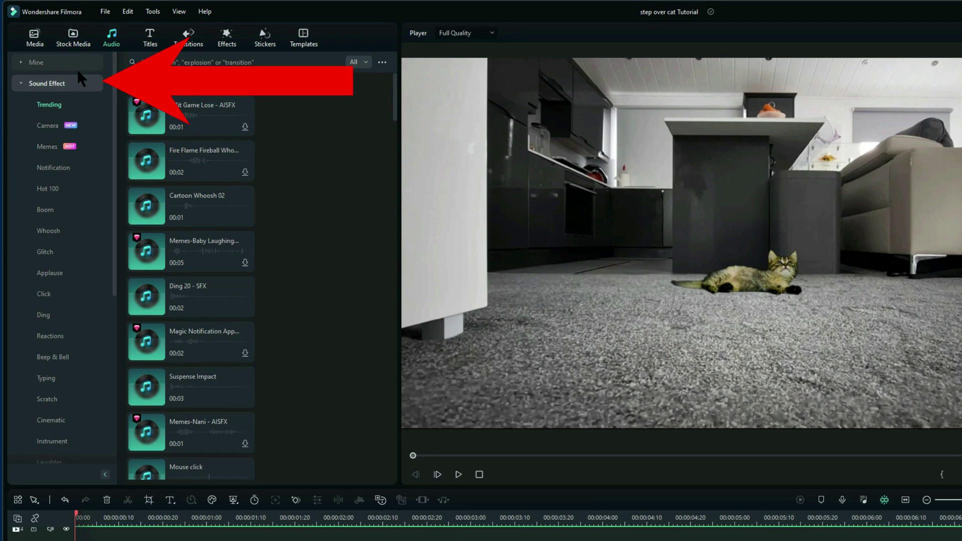
{"action": "left_click", "coordinate": [155, 61]}
{"action": "type", "text": "c"}
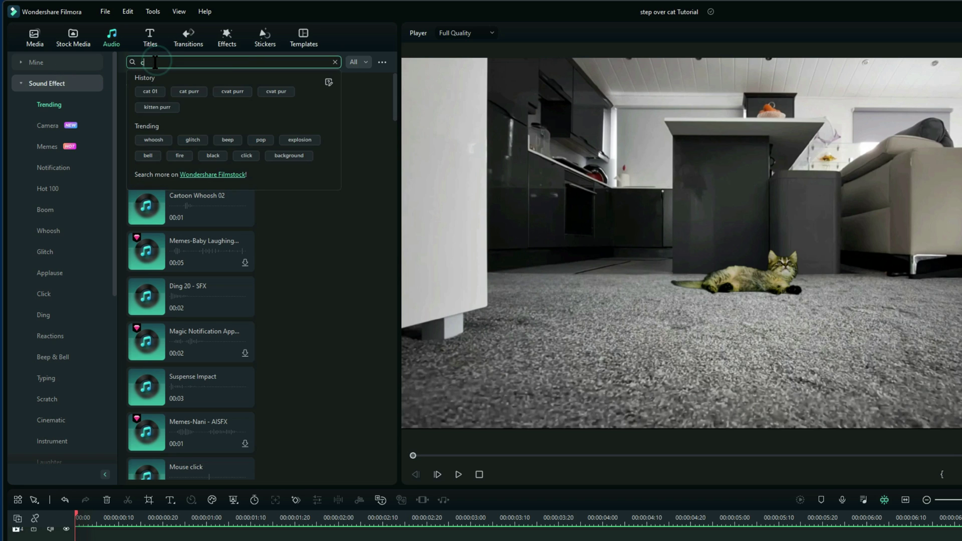
{"action": "type", "text": "at 01"}
{"action": "key", "text": "Return"}
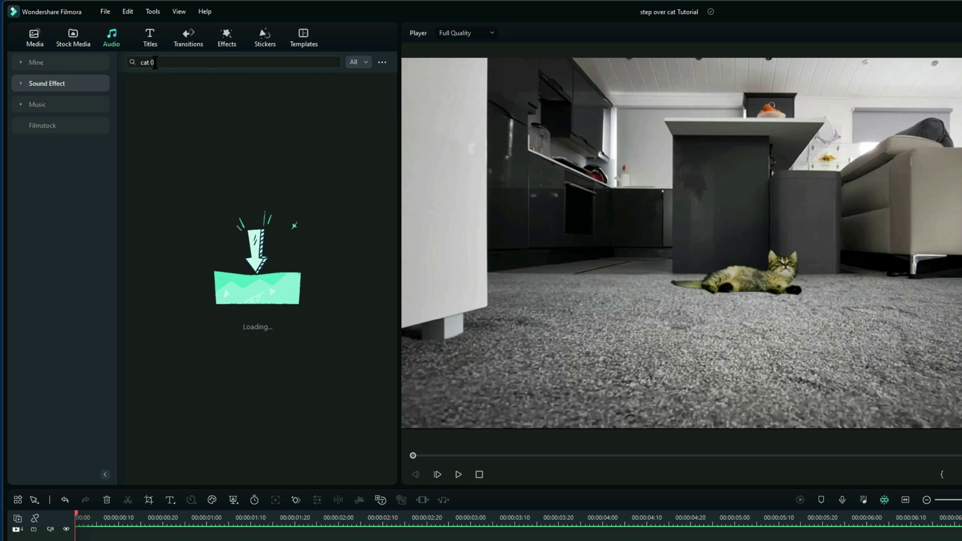
{"action": "left_click", "coordinate": [152, 102]}
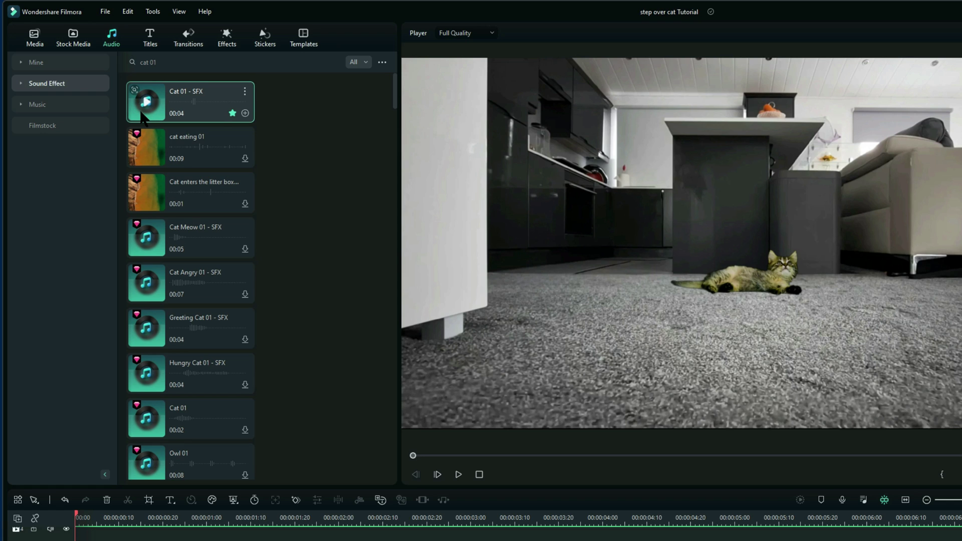
{"action": "left_click", "coordinate": [76, 43]}
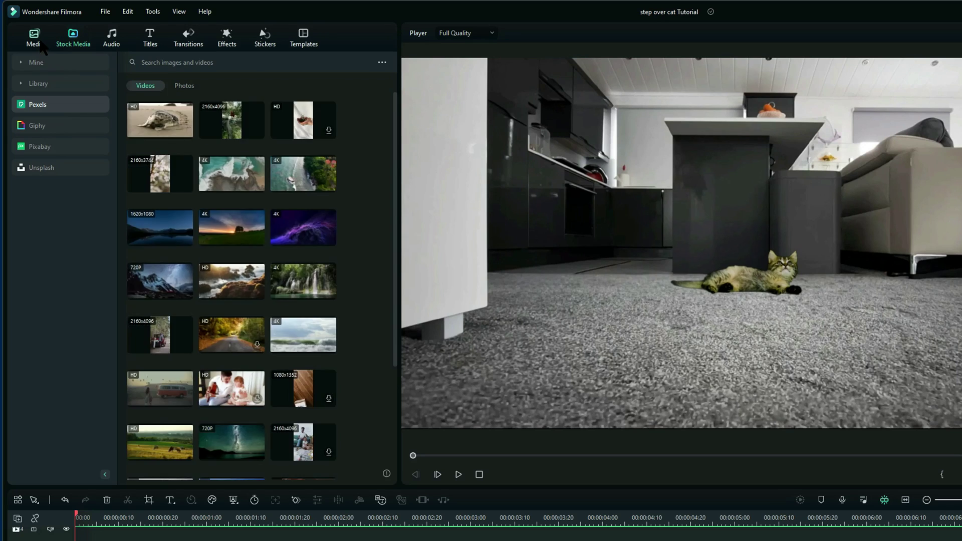
{"action": "left_click", "coordinate": [36, 40]}
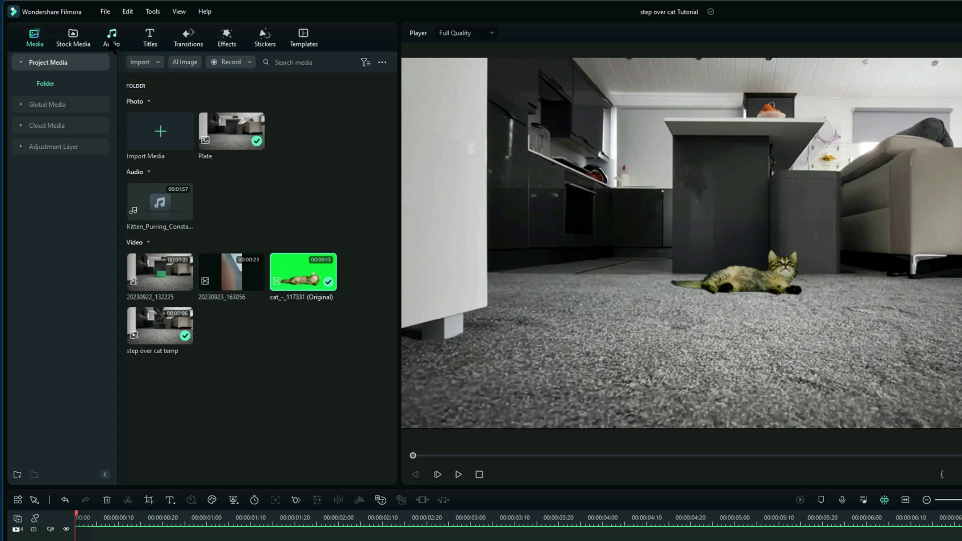
- Search the sound effects for "kitten purring" and preview the "cat purring" sound
{"action": "left_click", "coordinate": [74, 39]}
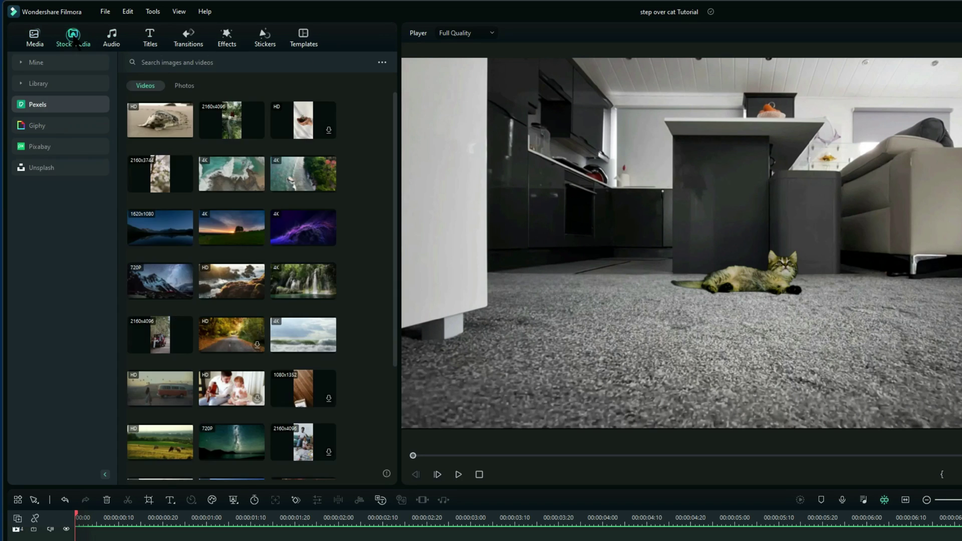
{"action": "left_click", "coordinate": [111, 37]}
{"action": "left_click", "coordinate": [59, 85]}
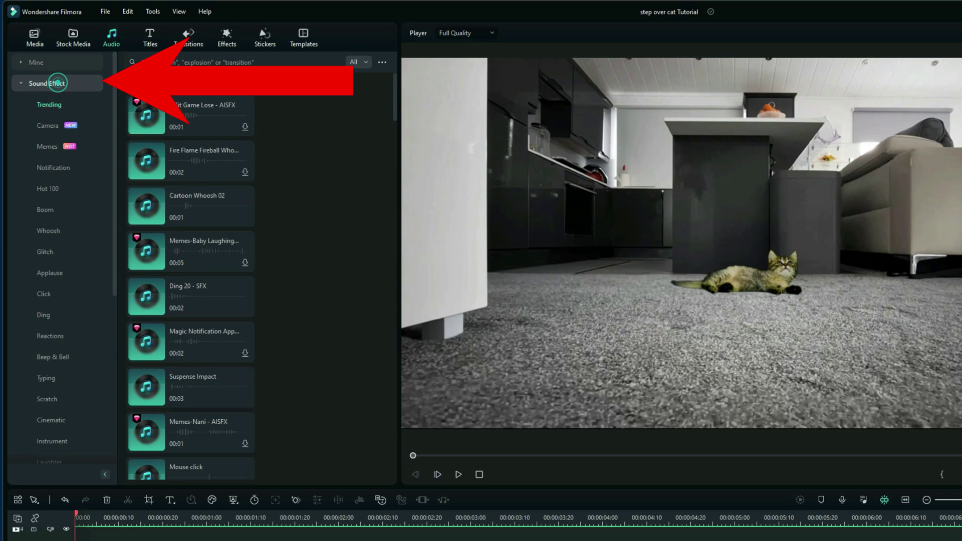
{"action": "left_click", "coordinate": [55, 83]}
{"action": "left_click", "coordinate": [190, 62]}
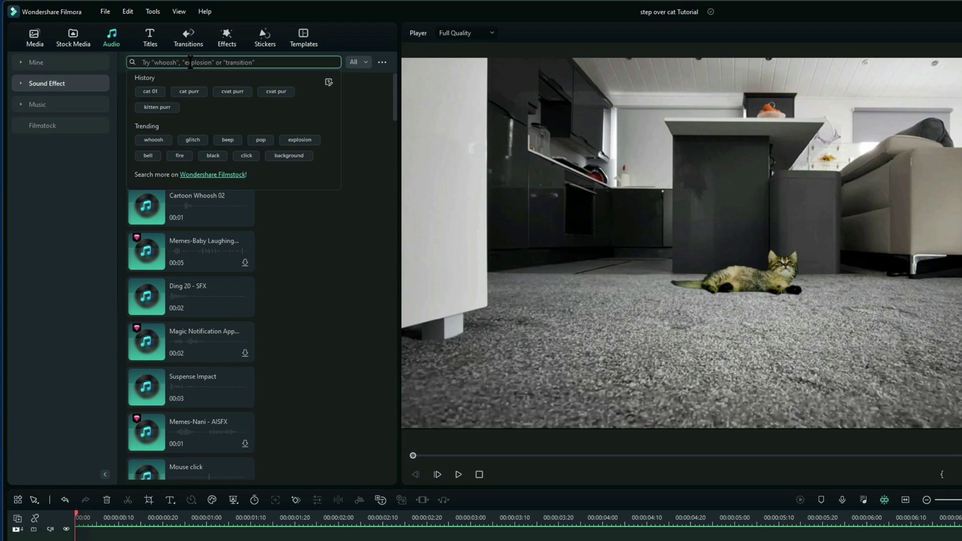
{"action": "type", "text": "kitten purr"}
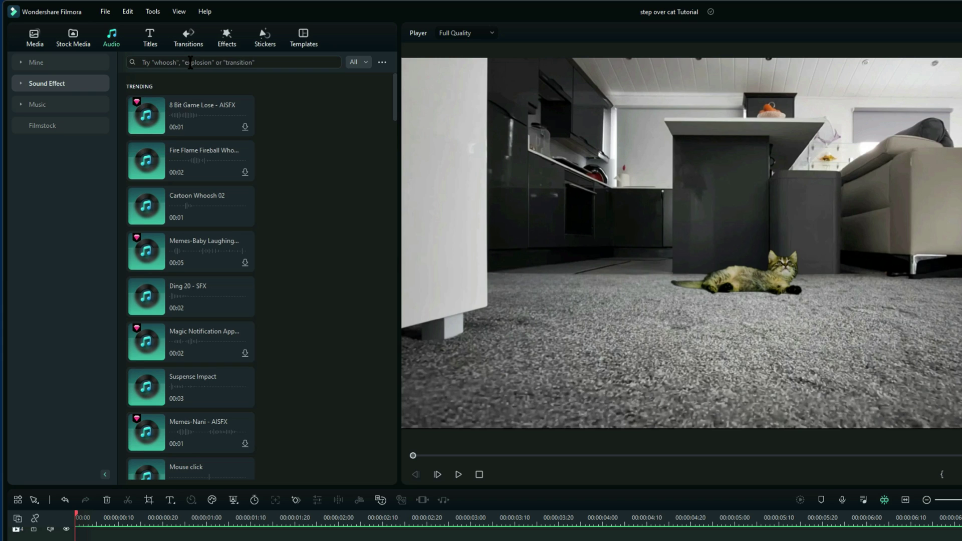
{"action": "left_click", "coordinate": [189, 62]}
{"action": "type", "text": "ki"}
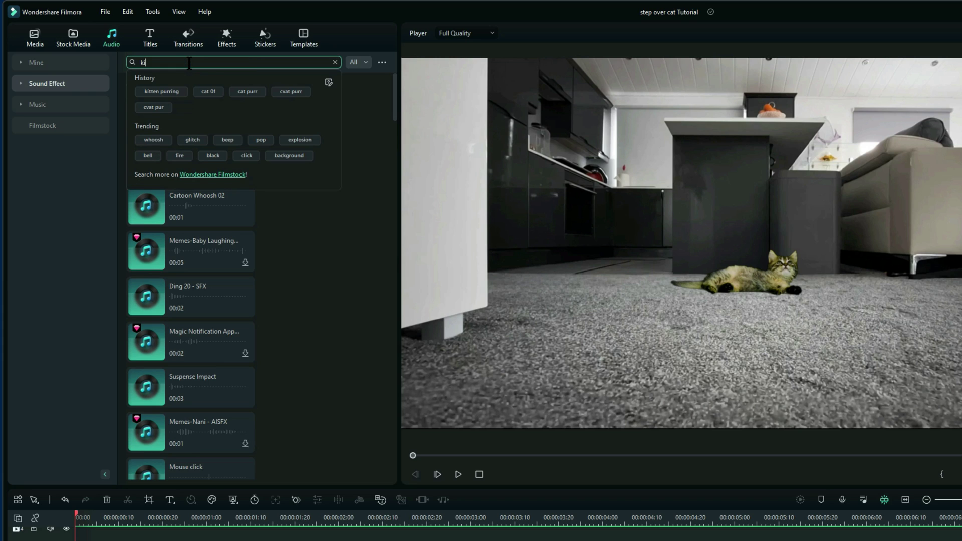
{"action": "type", "text": "tten purring"}
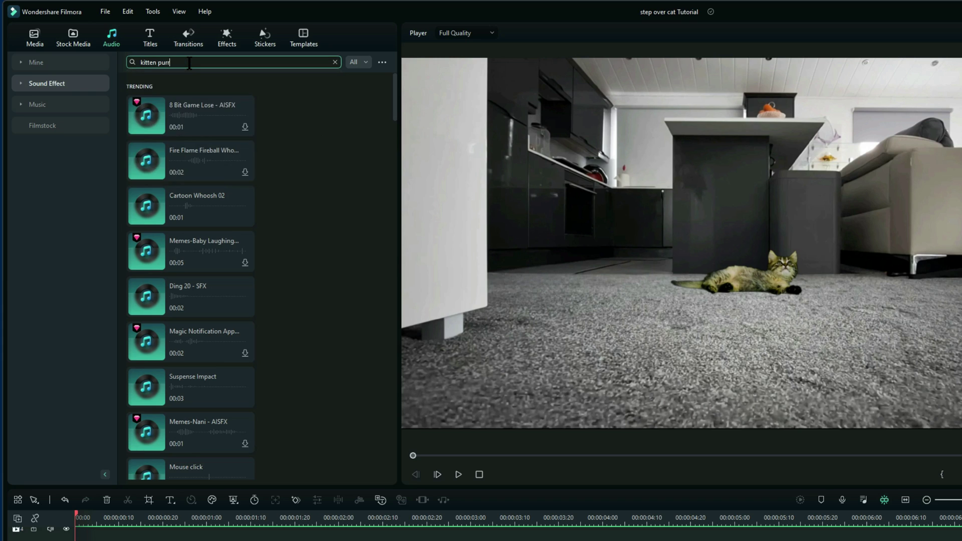
{"action": "key", "text": "Return"}
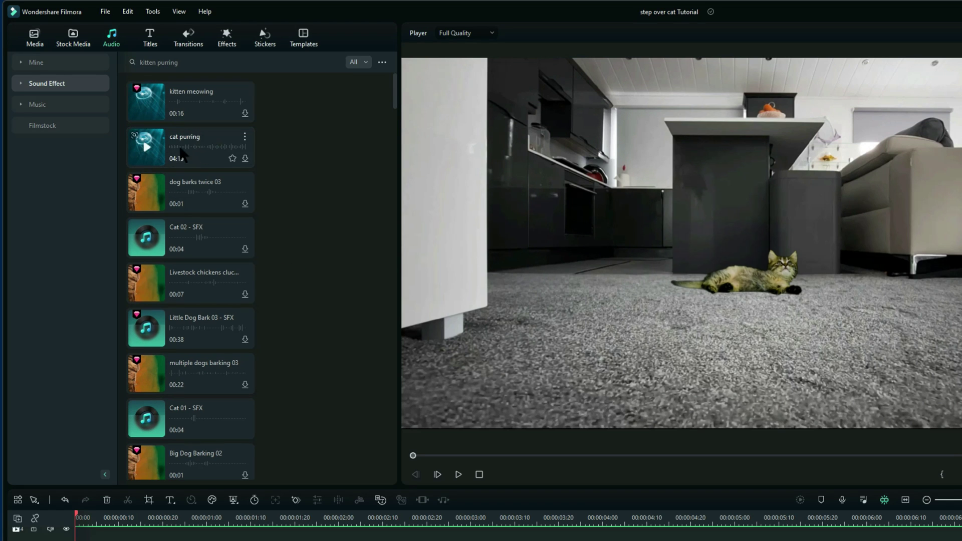
{"action": "left_click", "coordinate": [147, 146]}
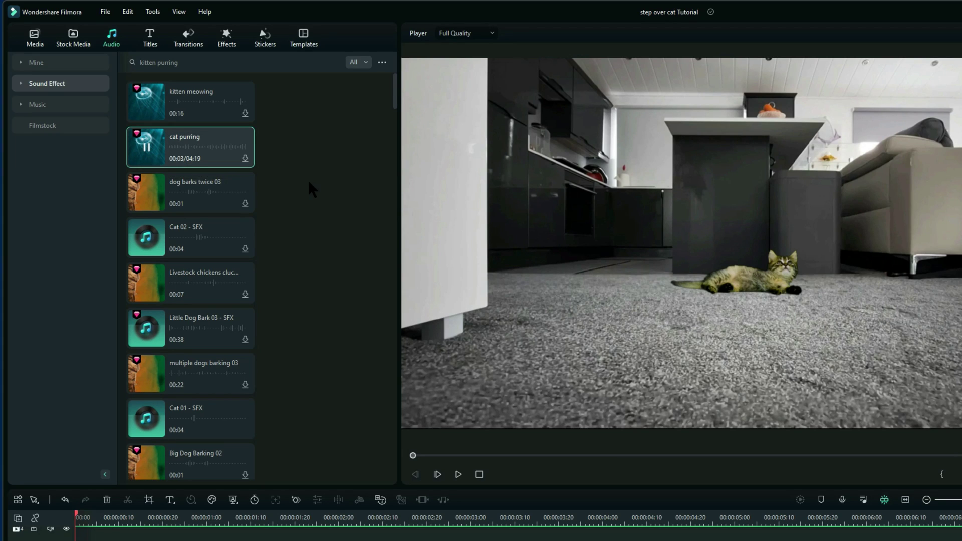
{"action": "left_click", "coordinate": [147, 147]}
- Add the imported kitten purring audio to audio track 1 at the timeline start and unmute audio track 2
{"action": "left_click", "coordinate": [40, 44]}
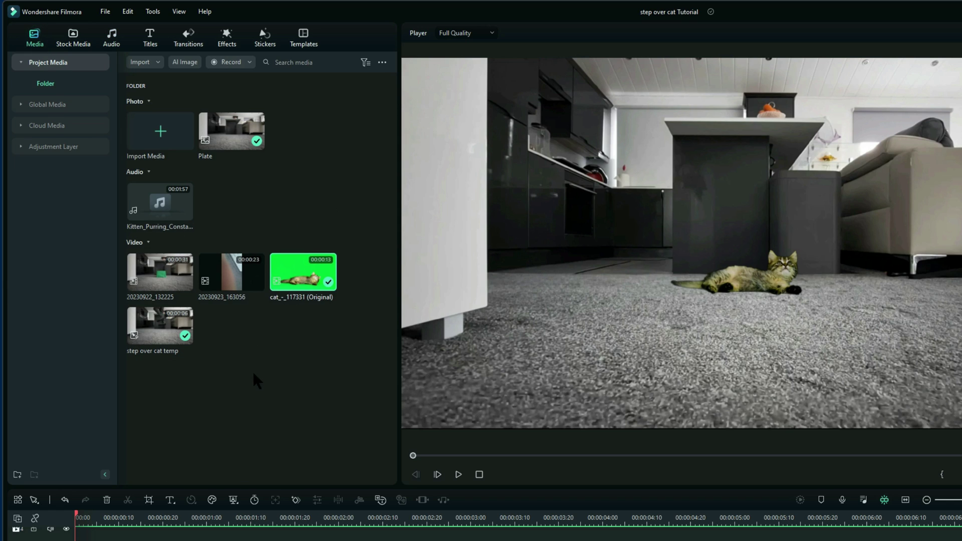
{"action": "left_click_drag", "start_coordinate": [155, 208], "coordinate": [58, 540]}
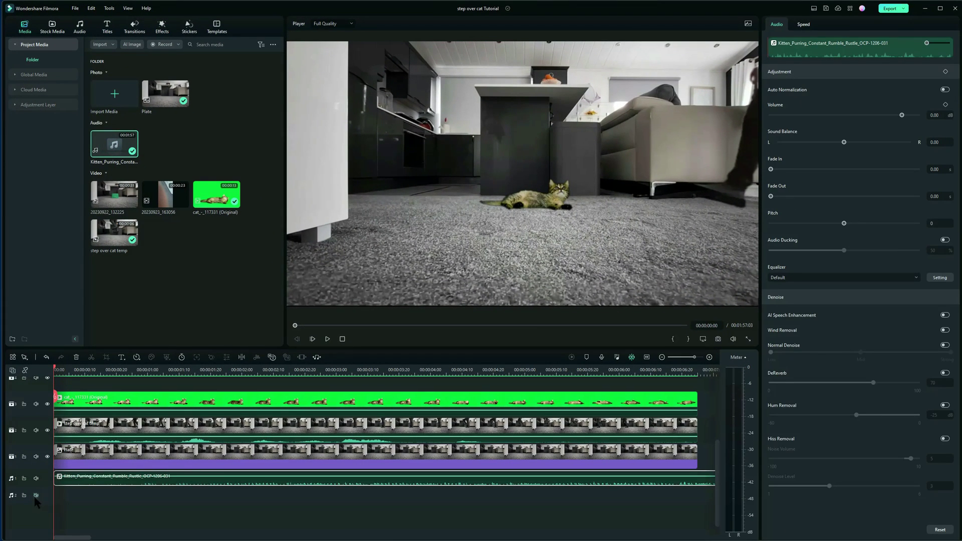
{"action": "left_click", "coordinate": [36, 496]}
- Play up to the moment the foot goes over the cat and split the purring audio at 00:00:04:16
{"action": "left_click", "coordinate": [328, 340]}
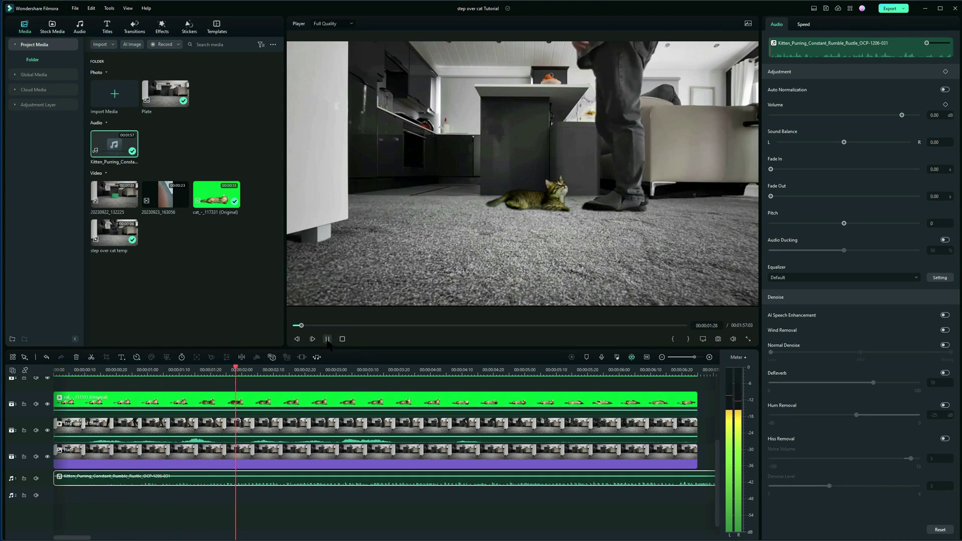
{"action": "left_click", "coordinate": [327, 340]}
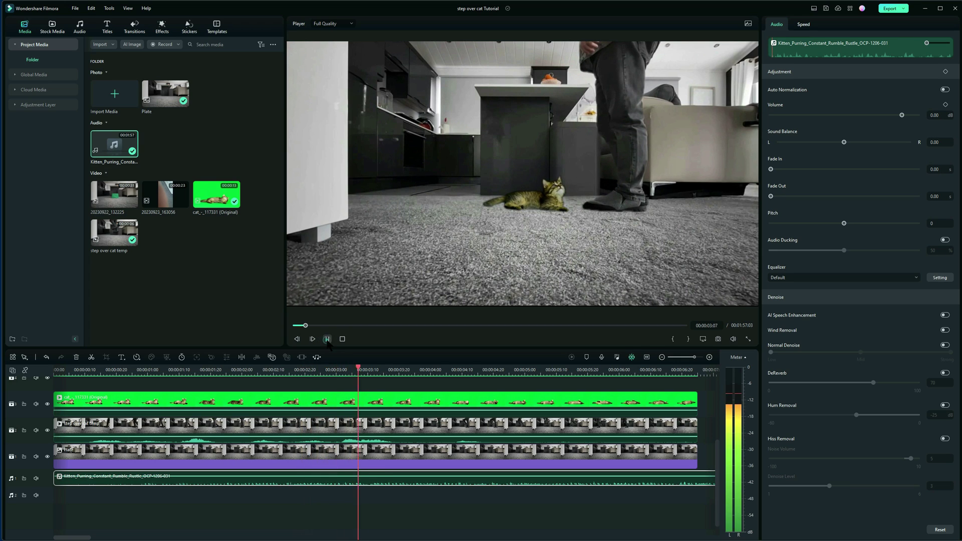
{"action": "left_click", "coordinate": [327, 339]}
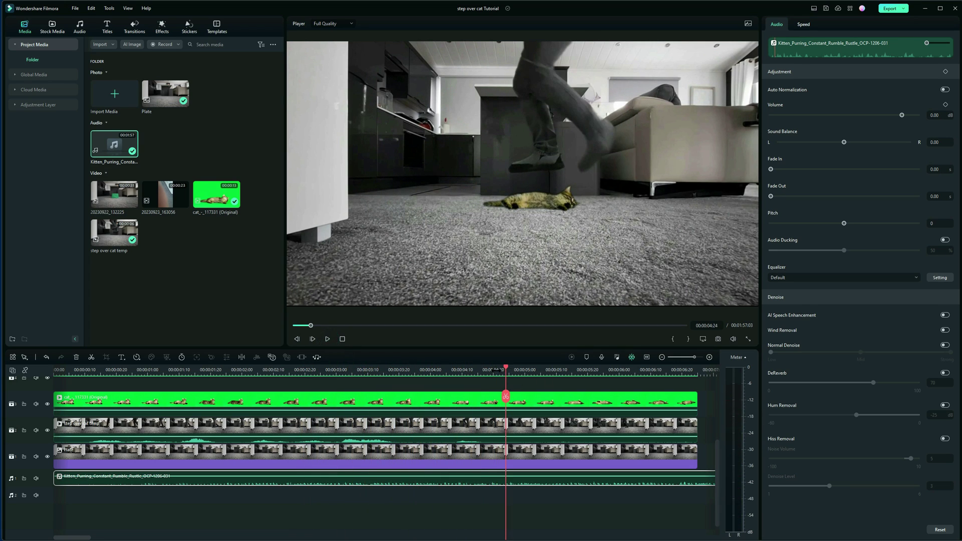
{"action": "left_click_drag", "start_coordinate": [506, 368], "coordinate": [483, 373]}
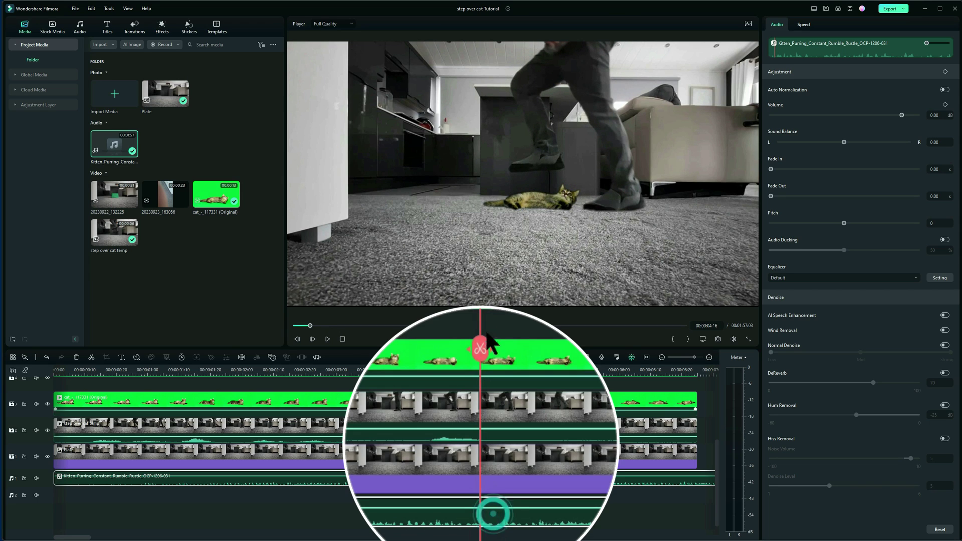
{"action": "left_click", "coordinate": [480, 349]}
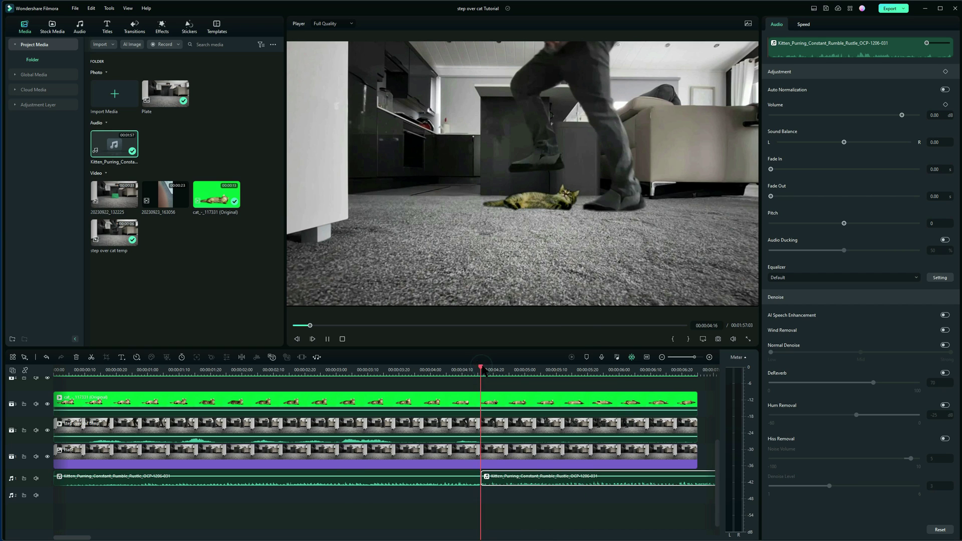
- Trim a few frames off the end of the first purring piece before the split and play back the gap
{"action": "left_click", "coordinate": [477, 479]}
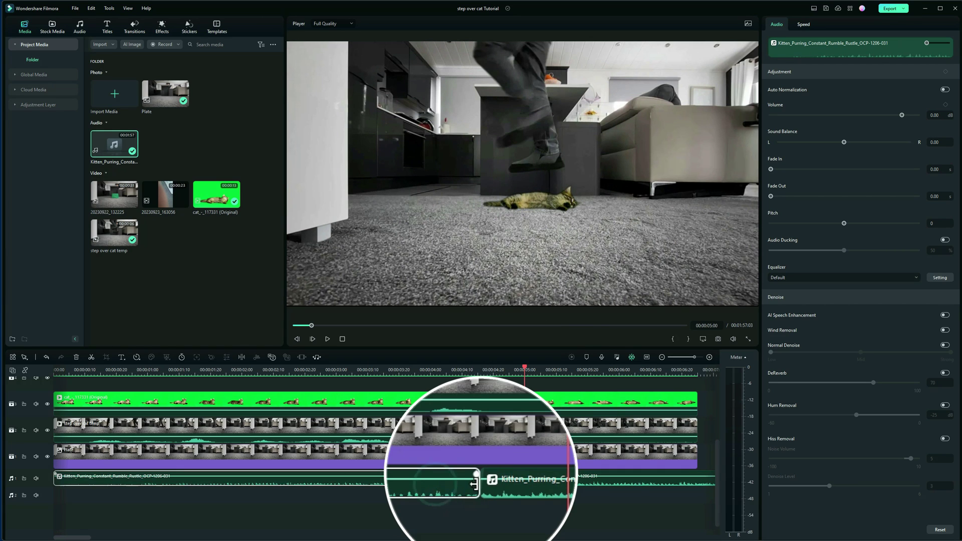
{"action": "left_click_drag", "start_coordinate": [474, 484], "coordinate": [445, 484]}
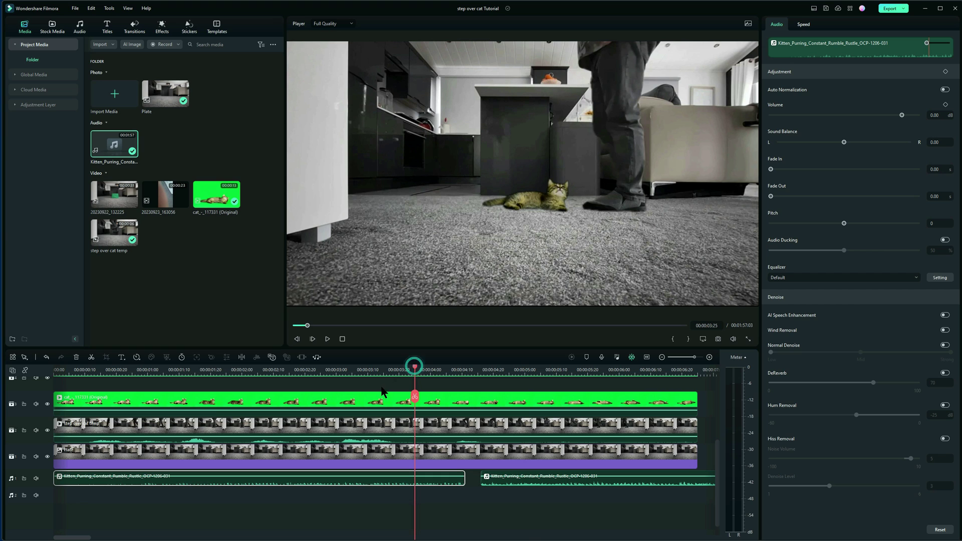
{"action": "key", "text": "space"}
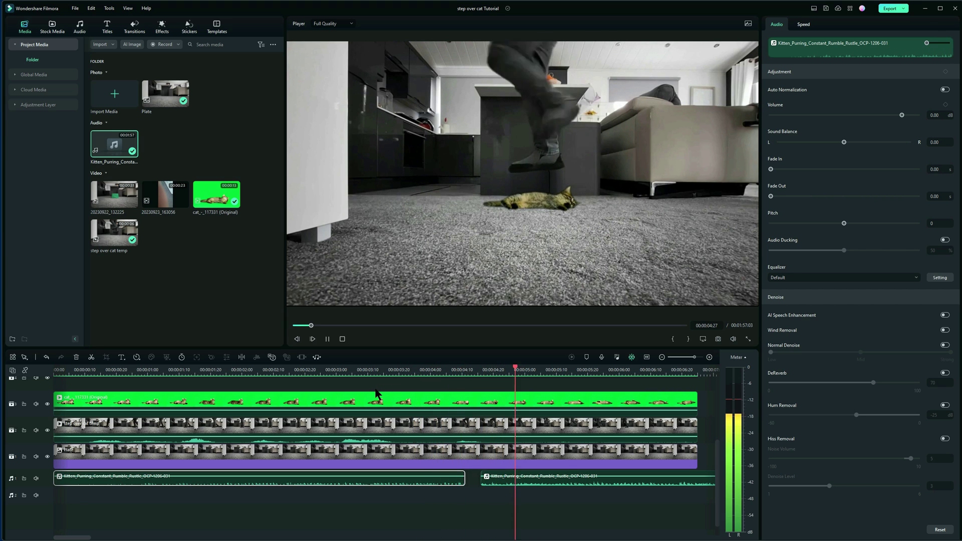
{"action": "key", "text": "space"}
- Trim a few frames off the start of the second purring piece to widen the silent gap, and play back the result
{"action": "left_click", "coordinate": [481, 489]}
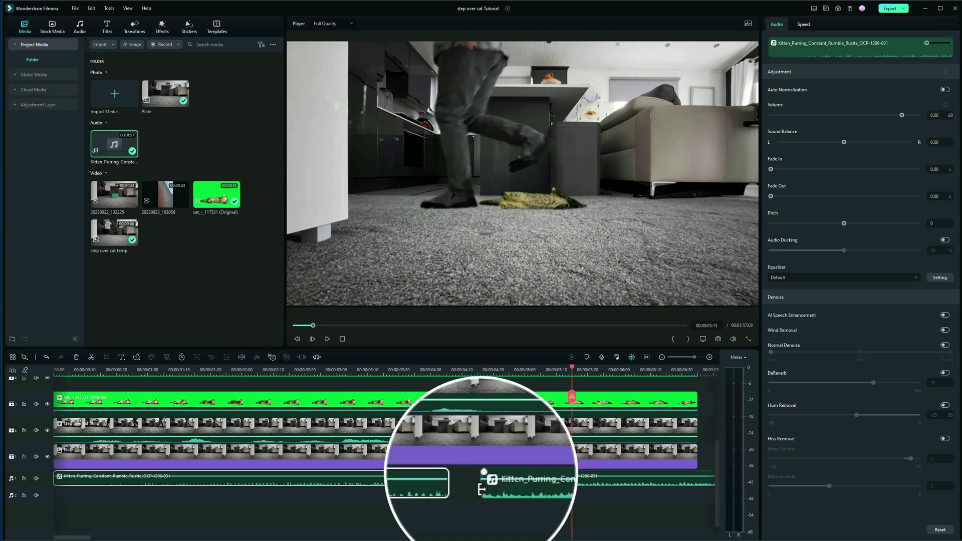
{"action": "left_click", "coordinate": [406, 371]}
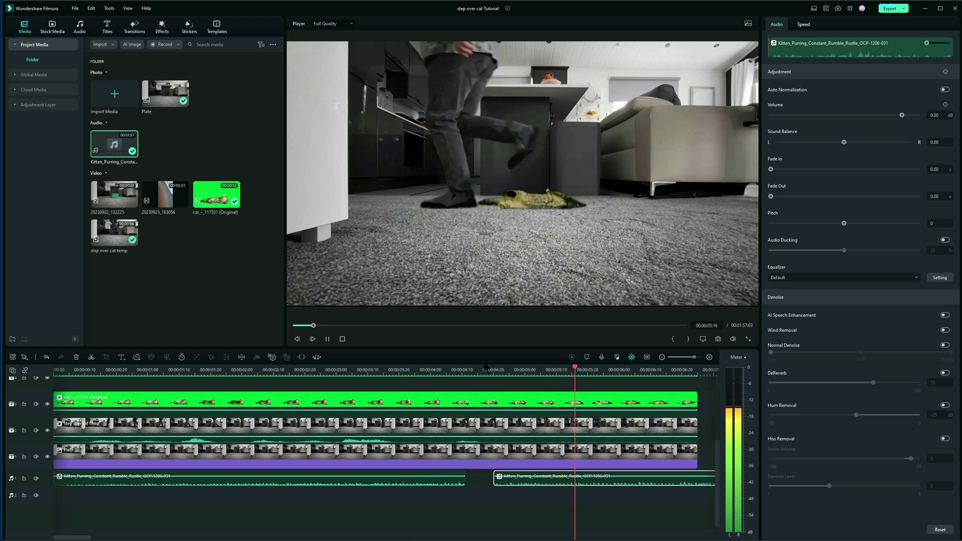
{"action": "left_click", "coordinate": [343, 338]}
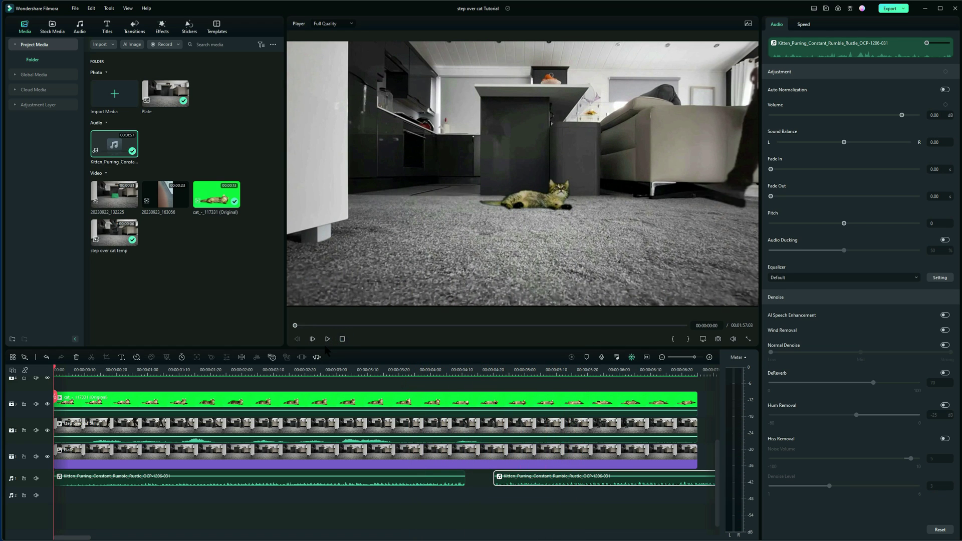
{"action": "left_click", "coordinate": [327, 340]}
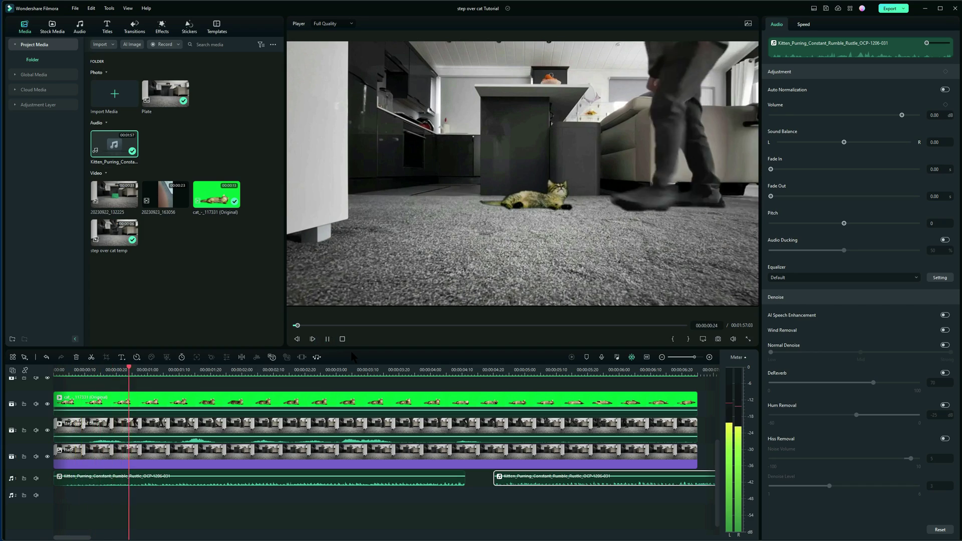